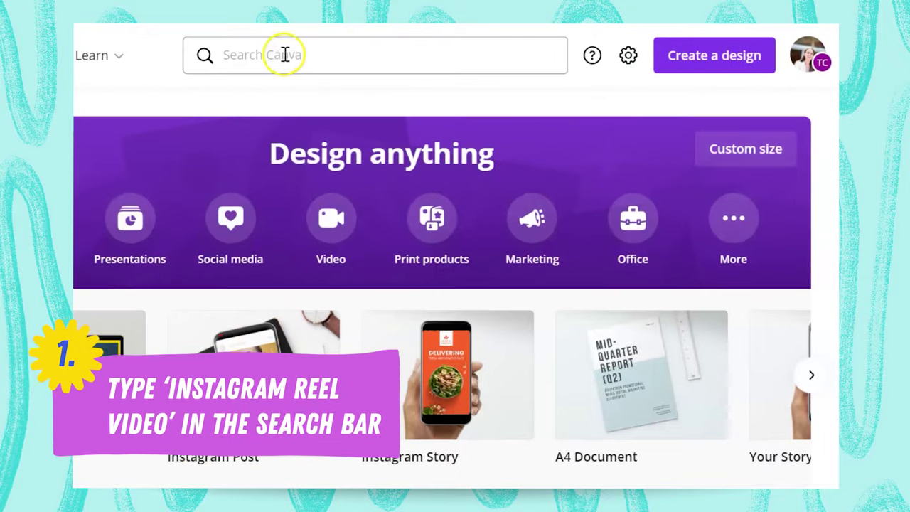
Search for "Instagram reel video" and open the suggested Instagram Reels Video template category.
left_click(285, 55)
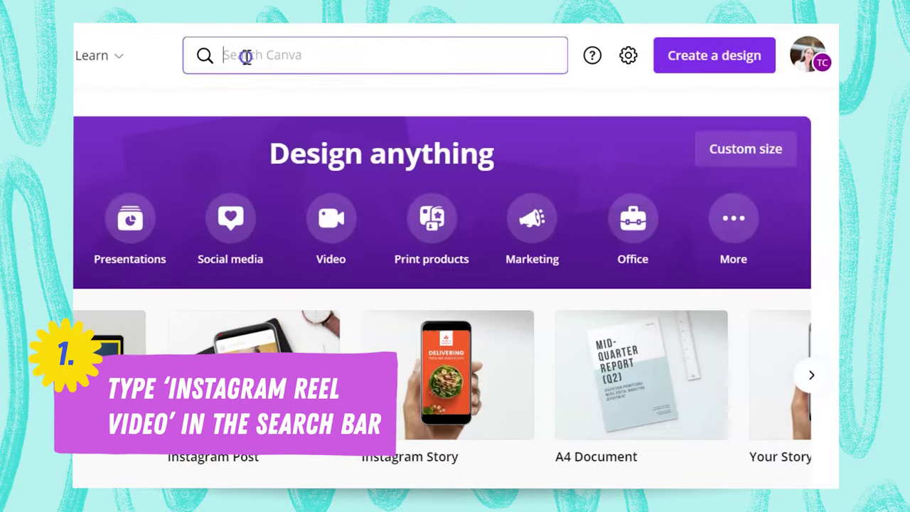
type("Instagram reel video")
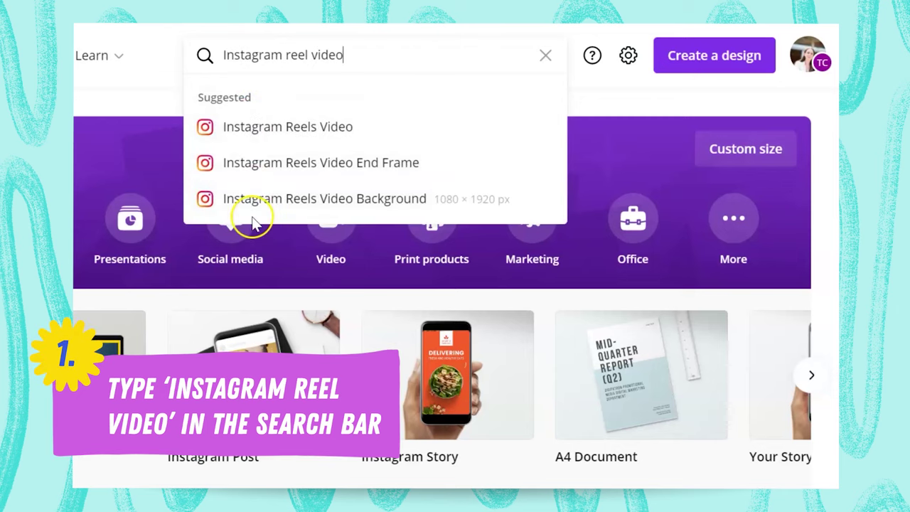
left_click(270, 126)
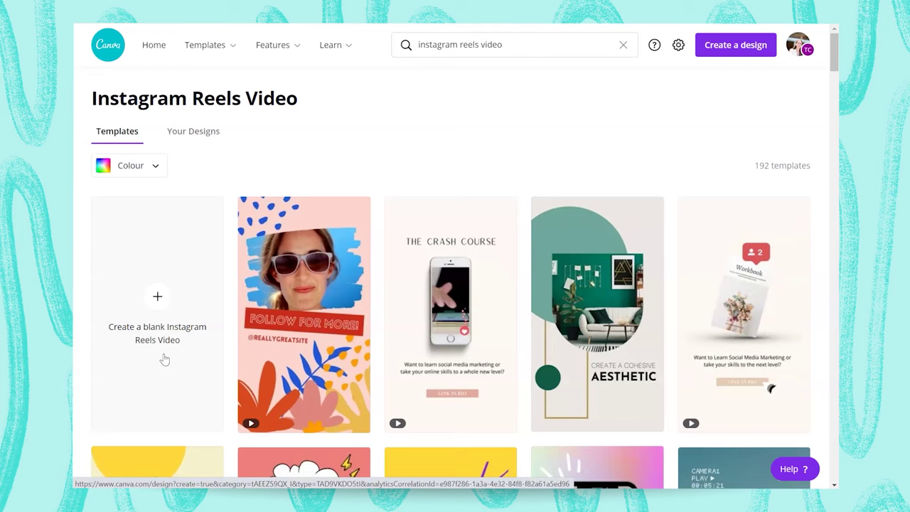
Look through the Instagram Reels Video templates and start a blank Instagram Reels Video.
scroll(315, 260, "down", 12)
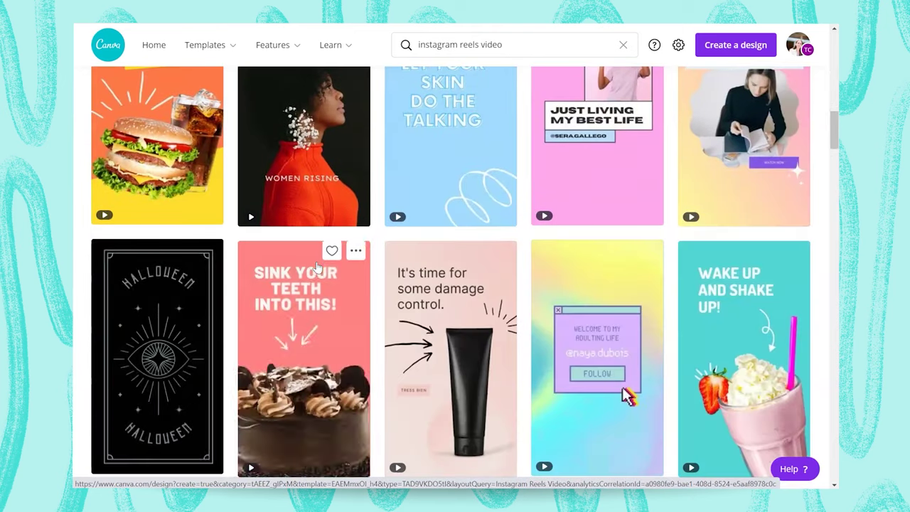
scroll(317, 267, "down", 12)
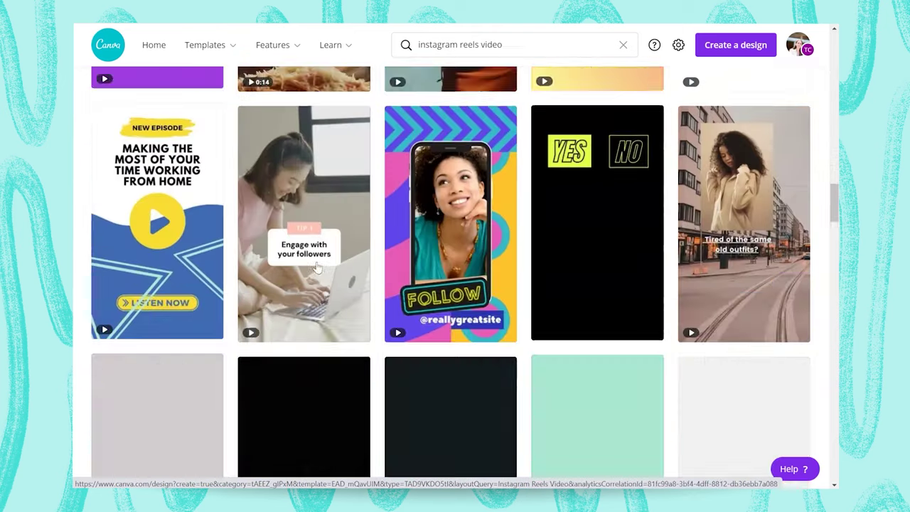
scroll(317, 266, "down", 12)
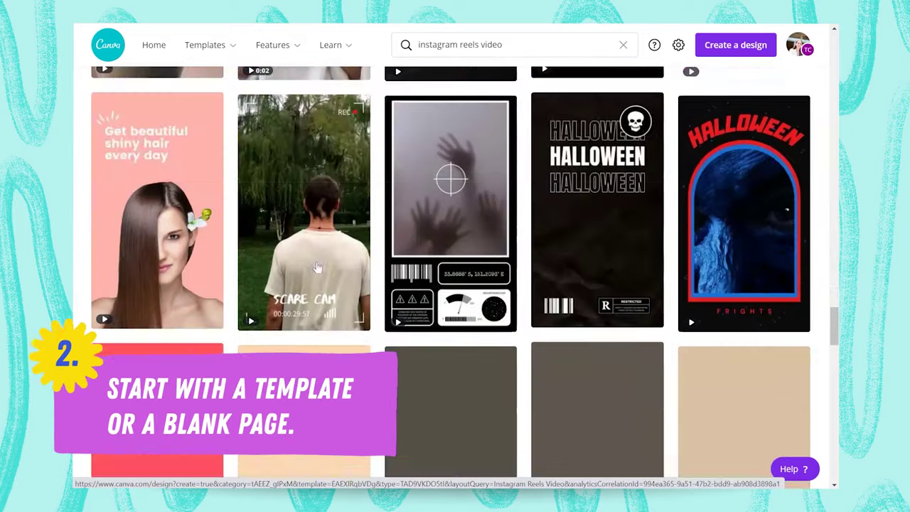
scroll(317, 266, "down", 10)
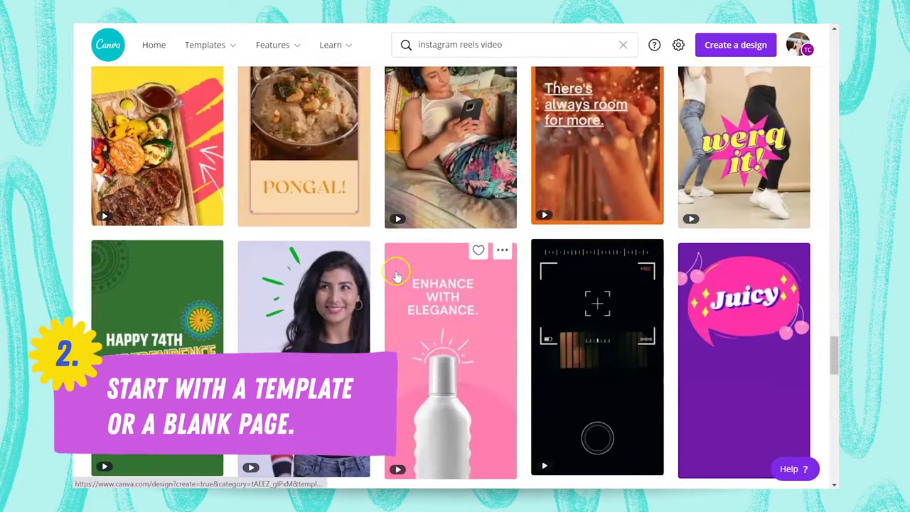
scroll(397, 276, "down", 15)
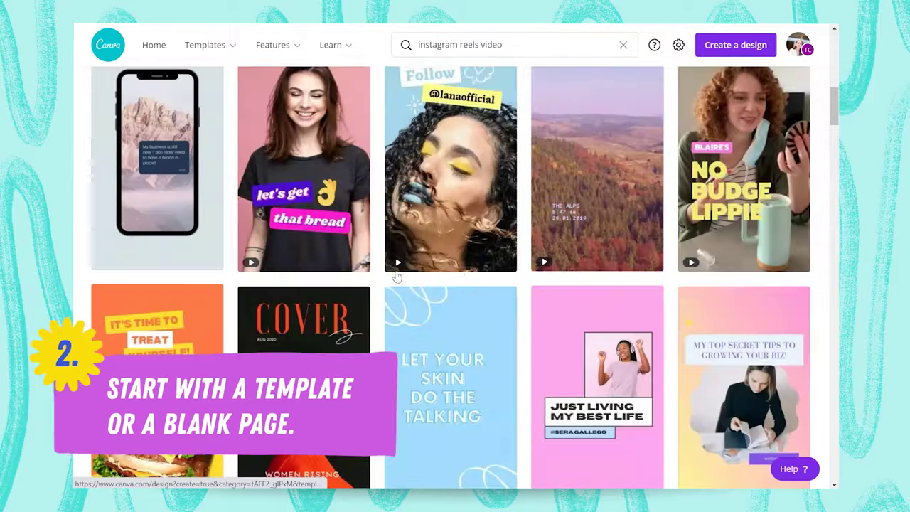
scroll(397, 276, "down", 4)
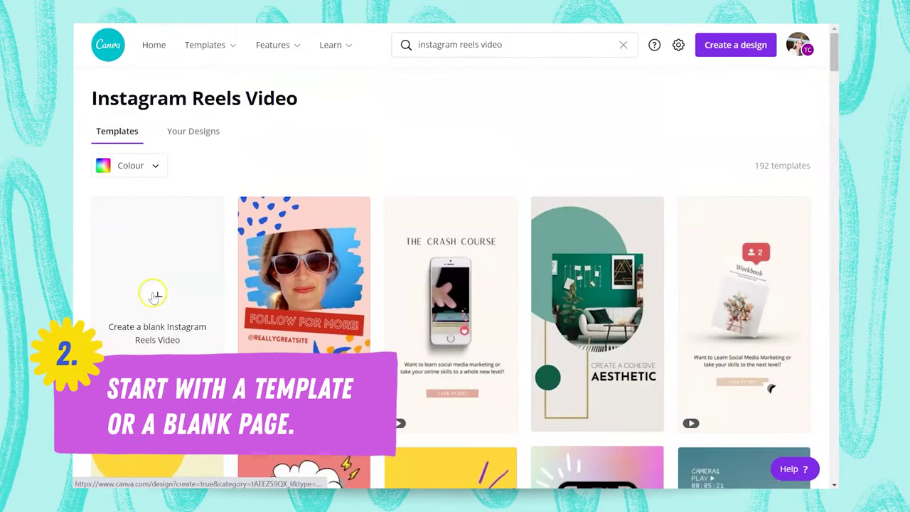
left_click(155, 293)
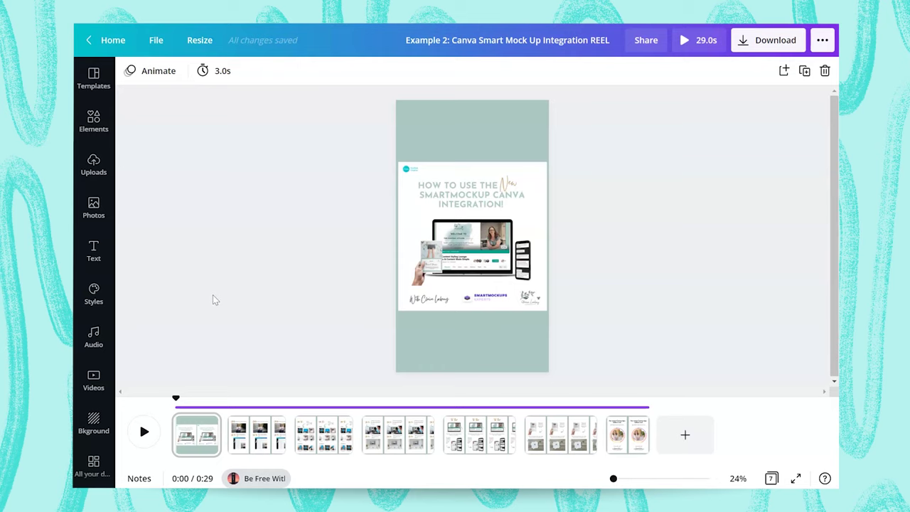
left_click(210, 295)
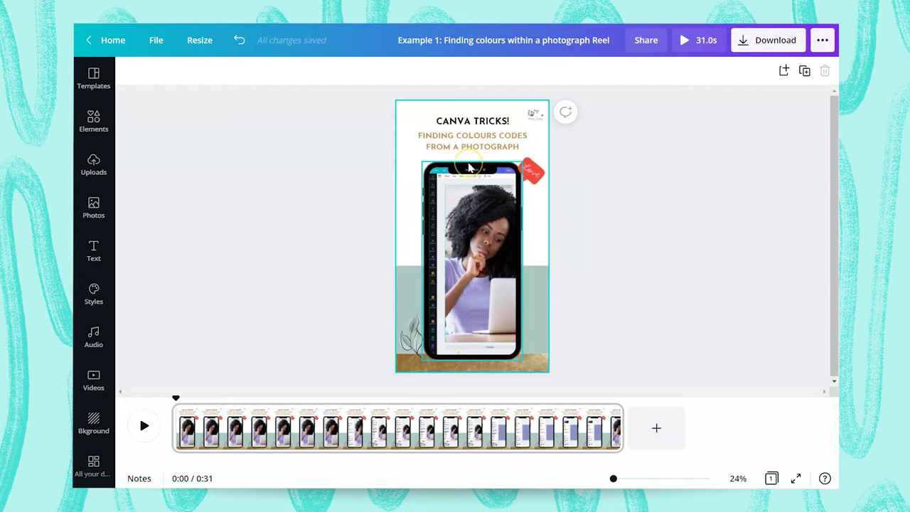
left_click(411, 176)
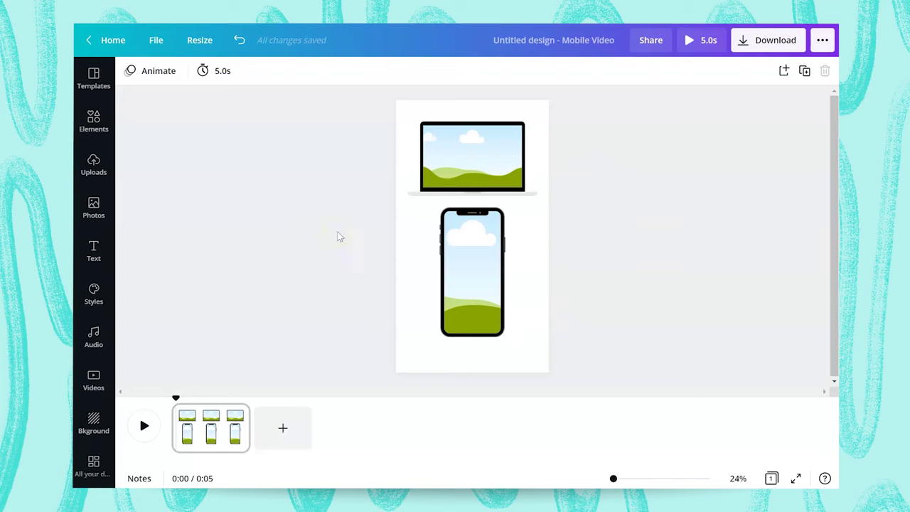
left_click(465, 239)
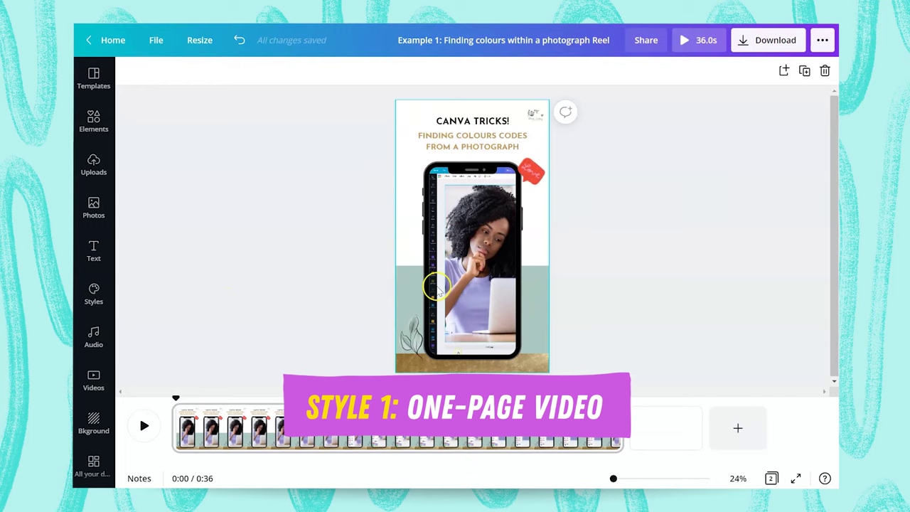
On the blank second page of the Example 1 reel, add the free vertical mobile phone frame from the Frames elements.
left_click(672, 429)
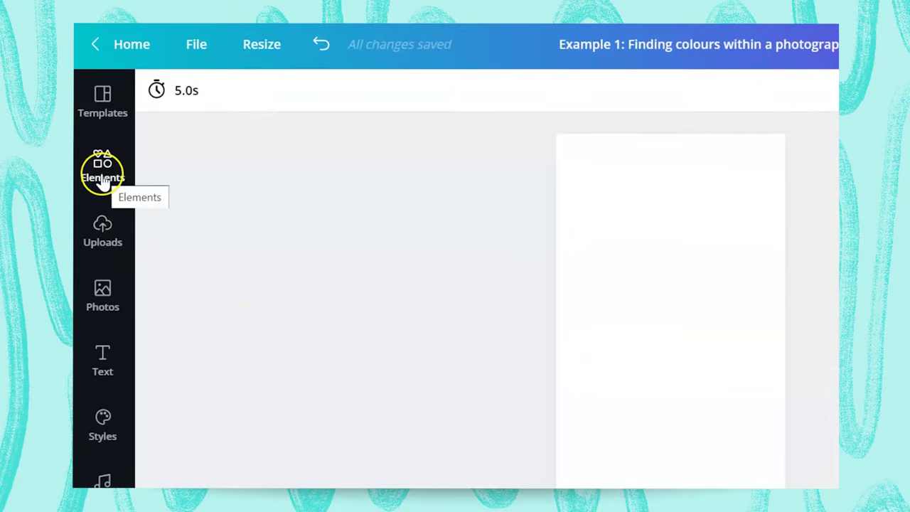
left_click(103, 182)
scroll(238, 270, "down", 10)
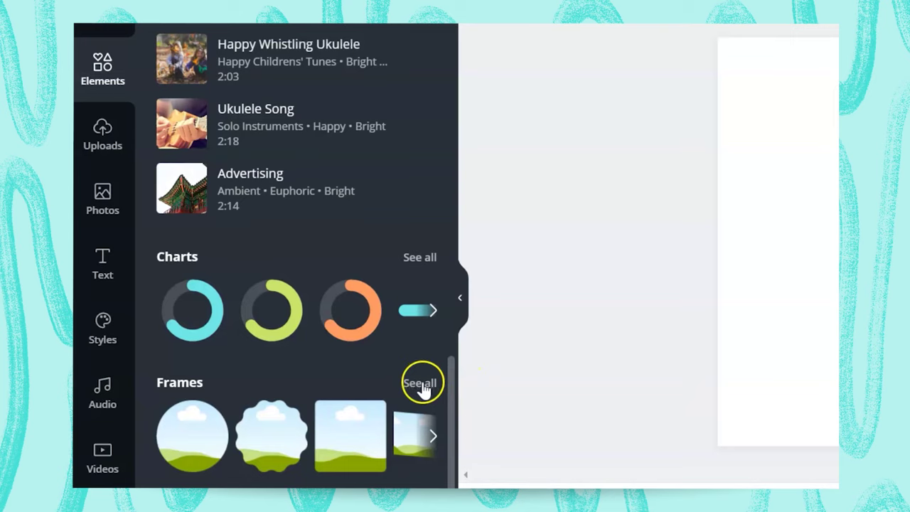
left_click(419, 432)
scroll(311, 220, "down", 6)
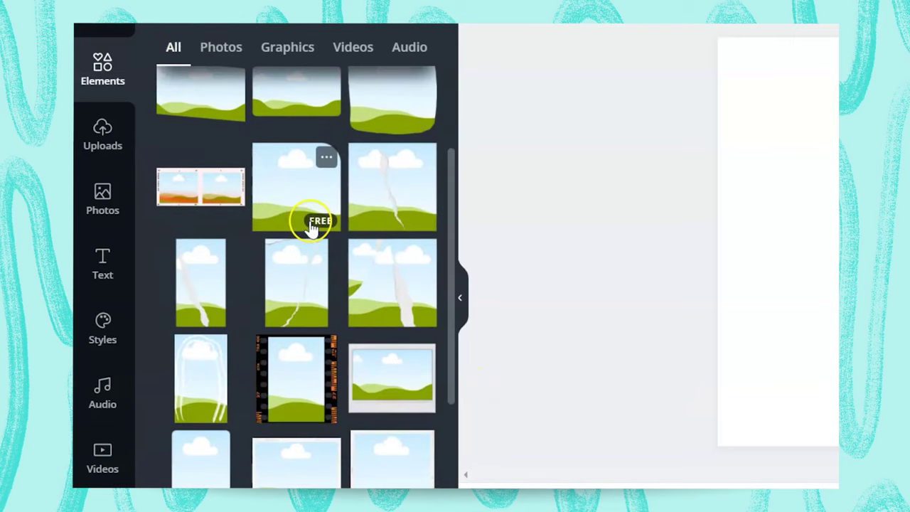
scroll(311, 231, "down", 5)
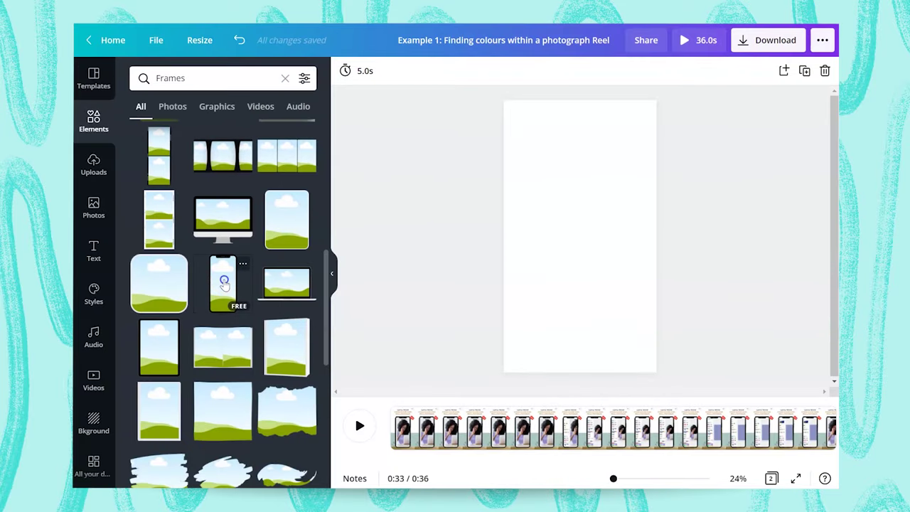
left_click(223, 282)
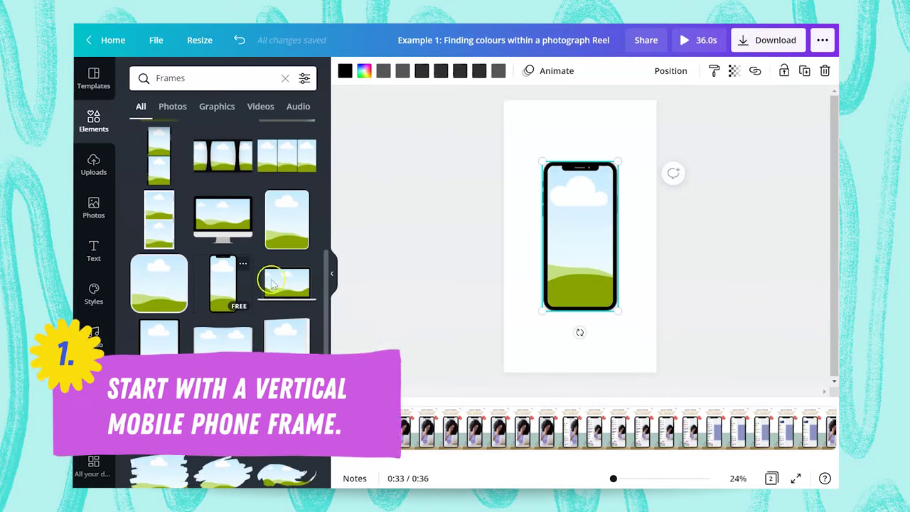
Enlarge the phone frame to fill most of the page and centre it horizontally and vertically.
left_click(331, 277)
left_click_drag(509, 310, 549, 352)
left_click_drag(488, 291, 473, 268)
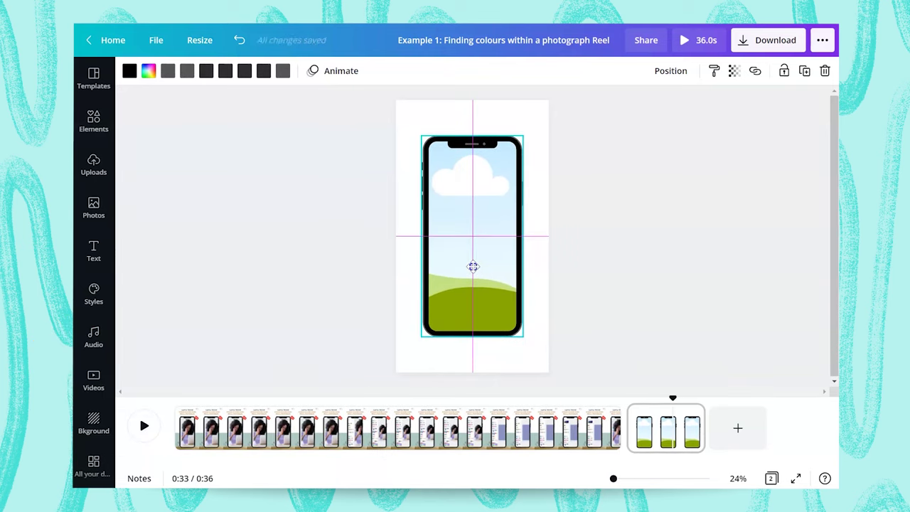
mouse_move(472, 268)
left_mouse_down()
mouse_move(471, 282)
mouse_move(462, 282)
mouse_move(473, 278)
mouse_move(472, 266)
left_mouse_up()
left_click(540, 242)
left_click(465, 124)
left_click(433, 143)
left_click(542, 285)
left_click(446, 196)
left_click(500, 173)
left_click(474, 178)
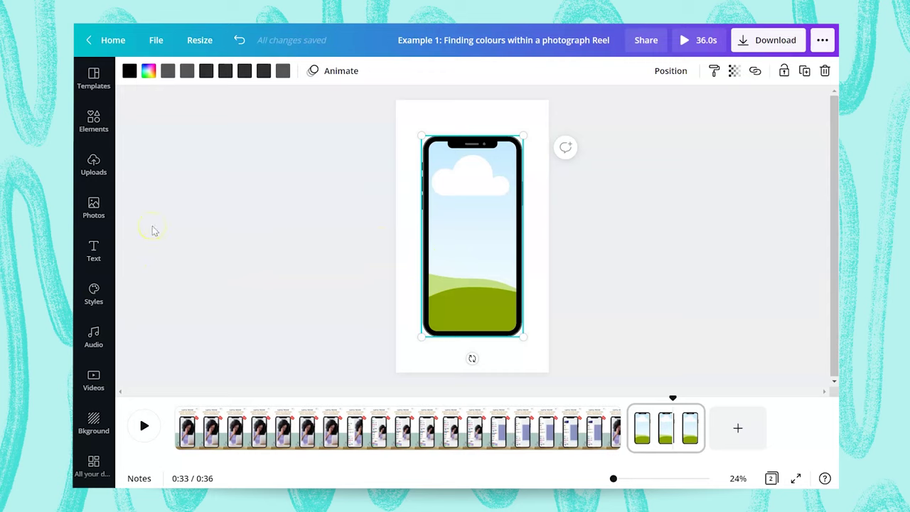
Place the uploaded 31.0s video of the woman at her laptop inside the phone frame.
left_click(95, 169)
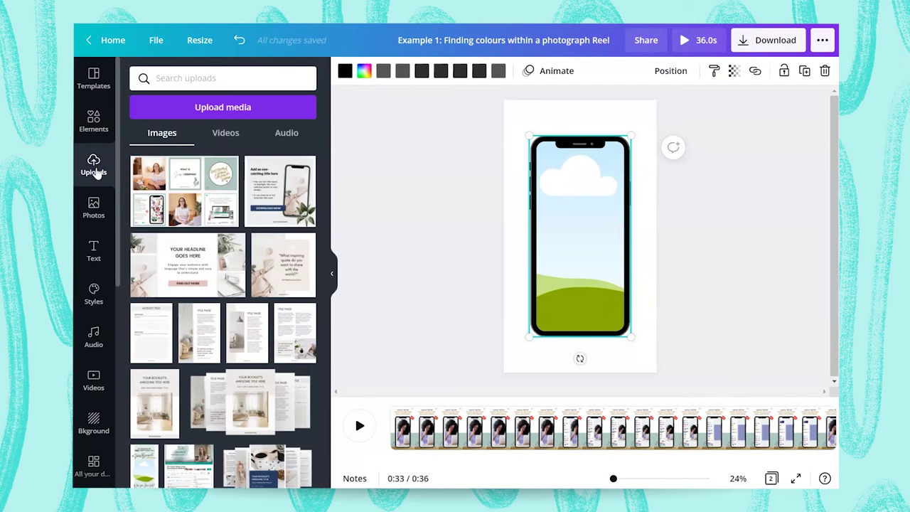
left_click(207, 114)
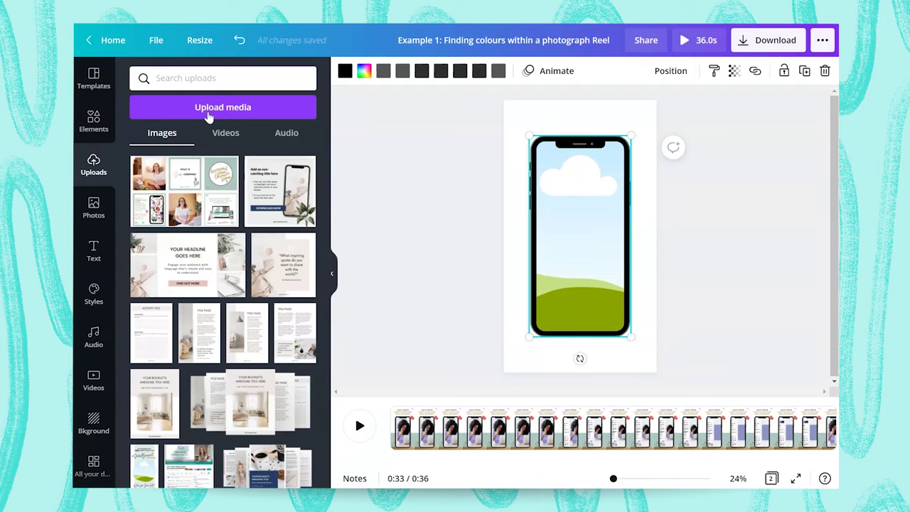
left_click(220, 135)
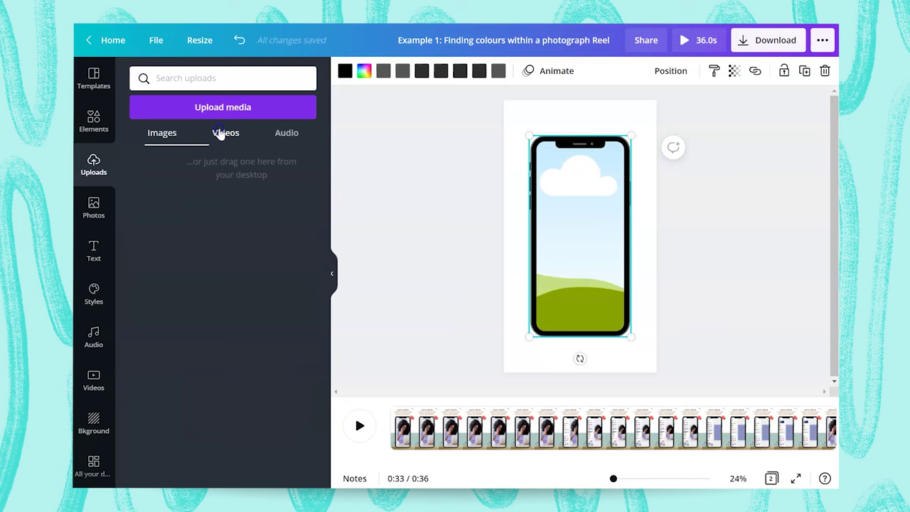
scroll(205, 217, "down", 10)
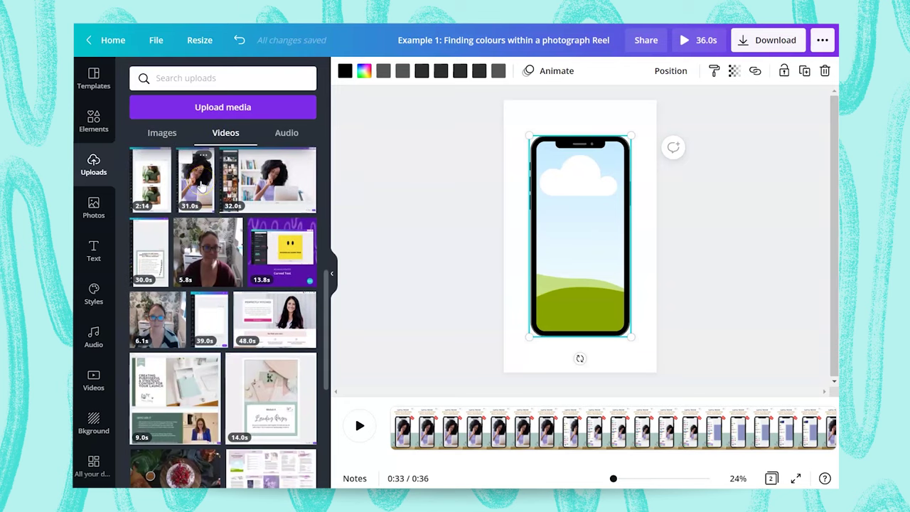
left_click_drag(193, 202, 538, 219)
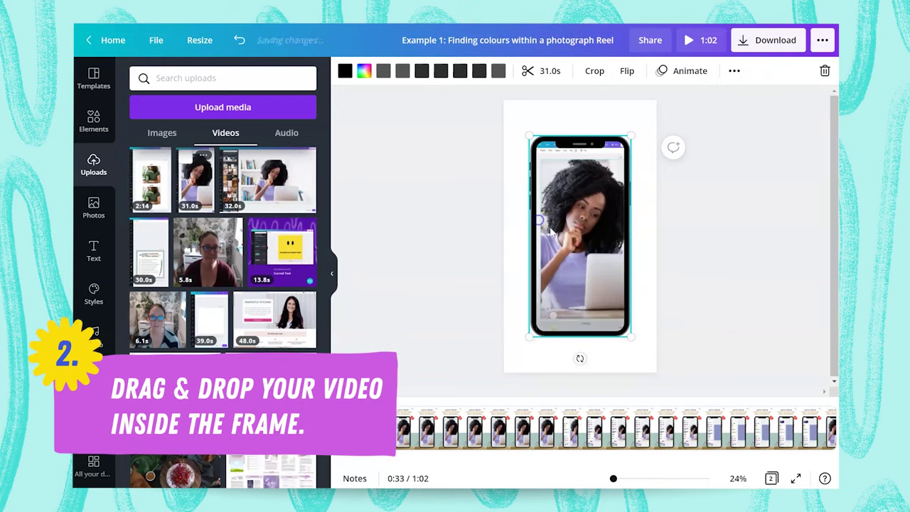
left_click(580, 234)
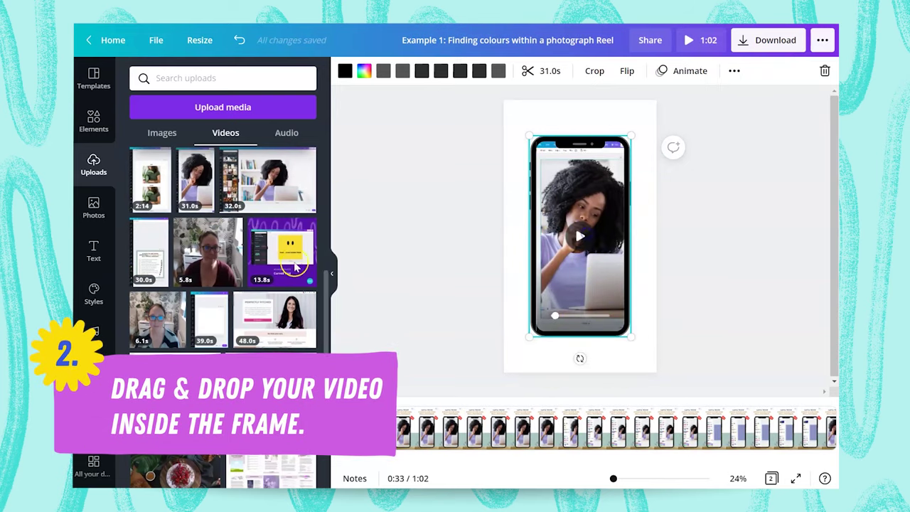
left_click(335, 272)
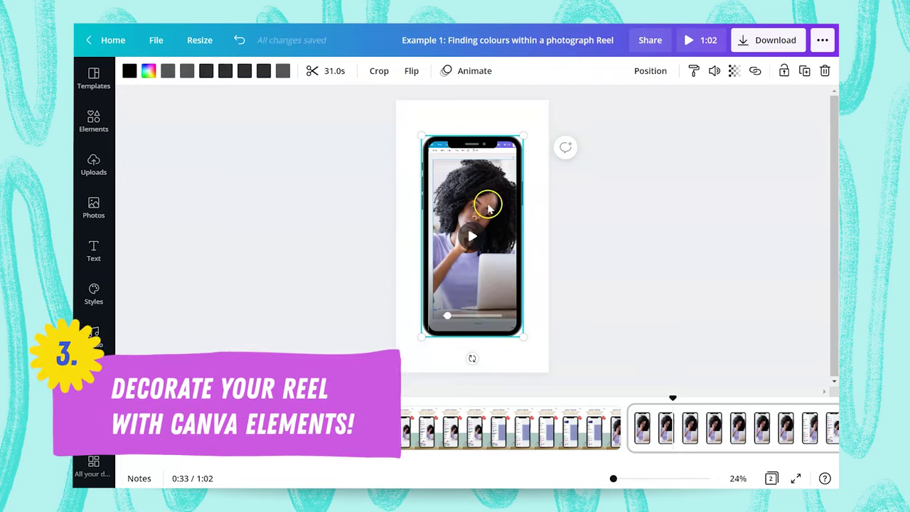
Clear the Frames search in the elements and add a square shape to the page.
left_click(91, 132)
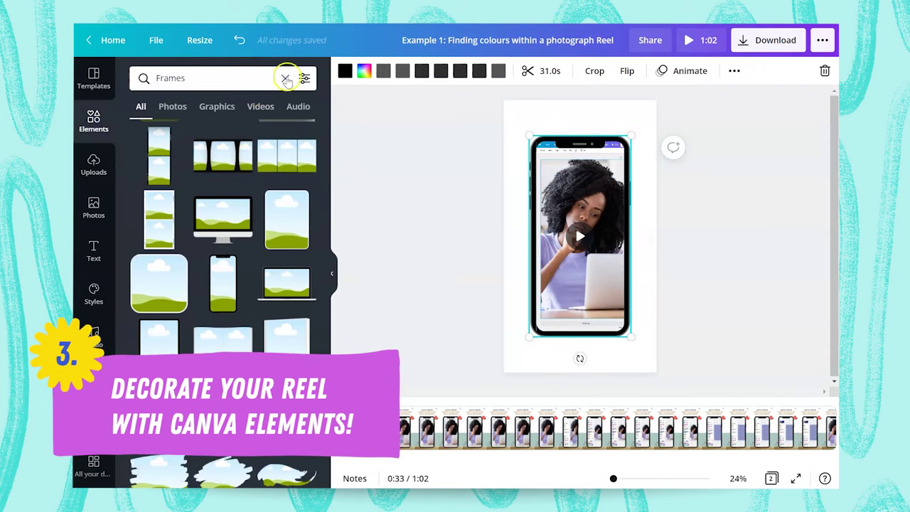
left_click(285, 79)
scroll(210, 206, "up", 5)
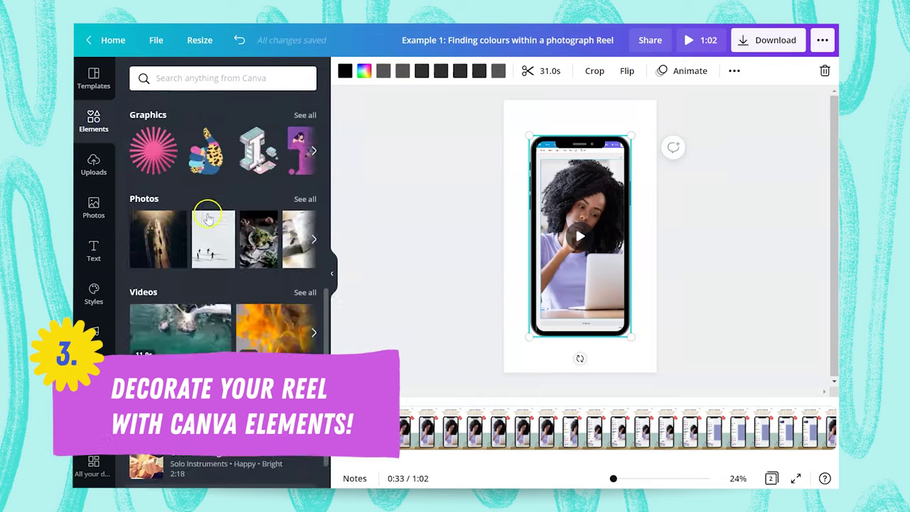
scroll(207, 218, "up", 3)
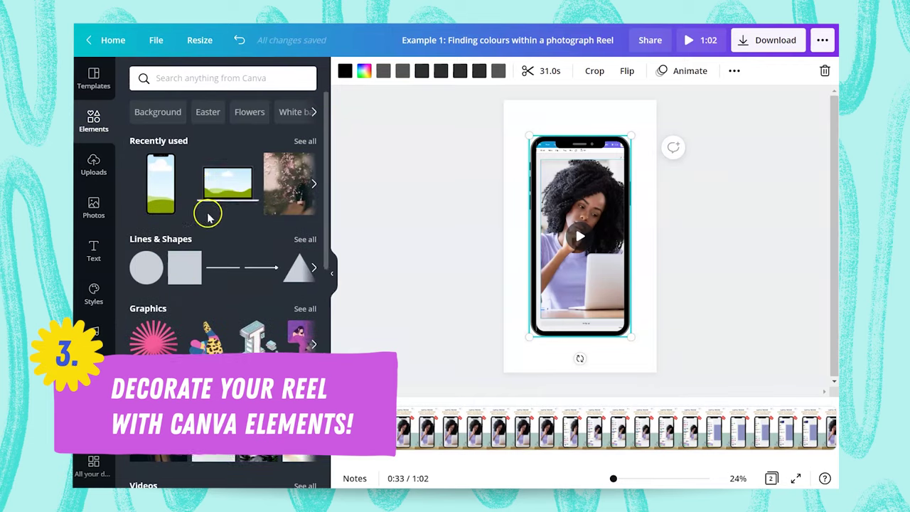
left_click(183, 274)
scroll(327, 276, "down", 5)
left_click(331, 272)
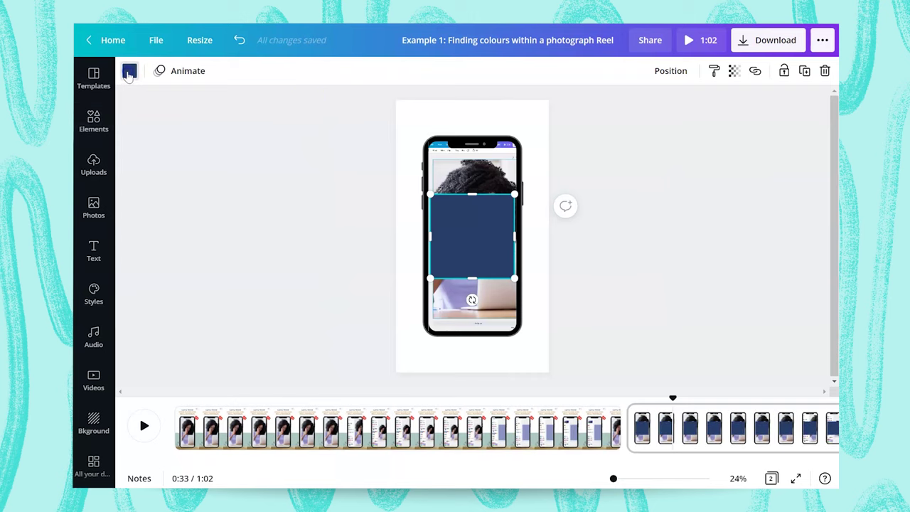
Recolour the square with the sage green from the saved two-colour brand palette.
left_click(129, 71)
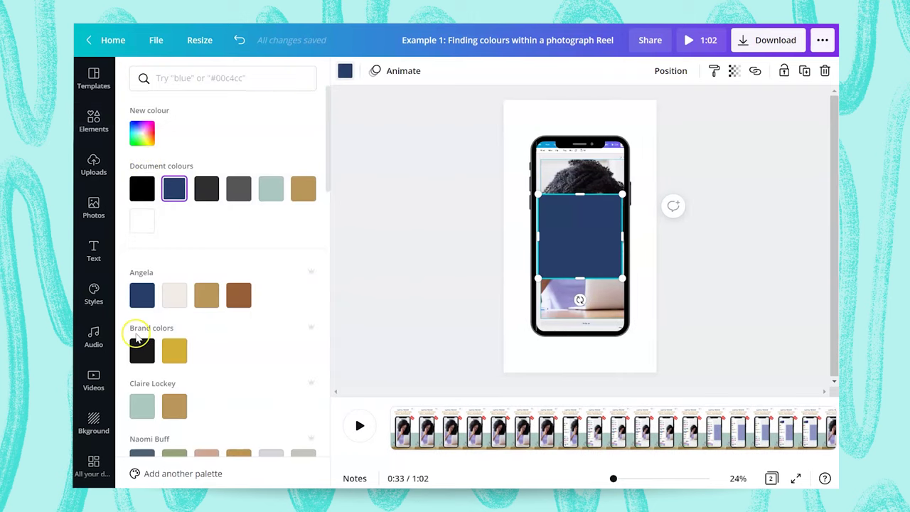
scroll(228, 191, "down", 2)
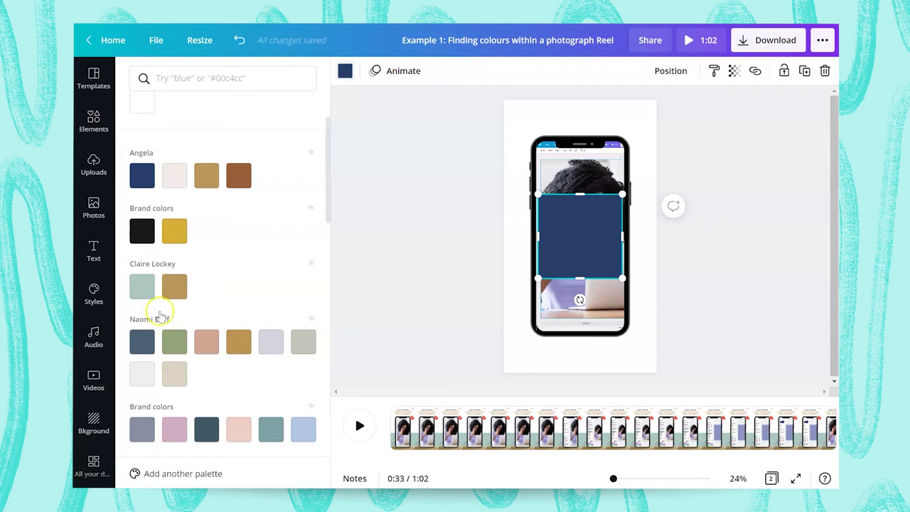
left_click(142, 287)
left_click(358, 245)
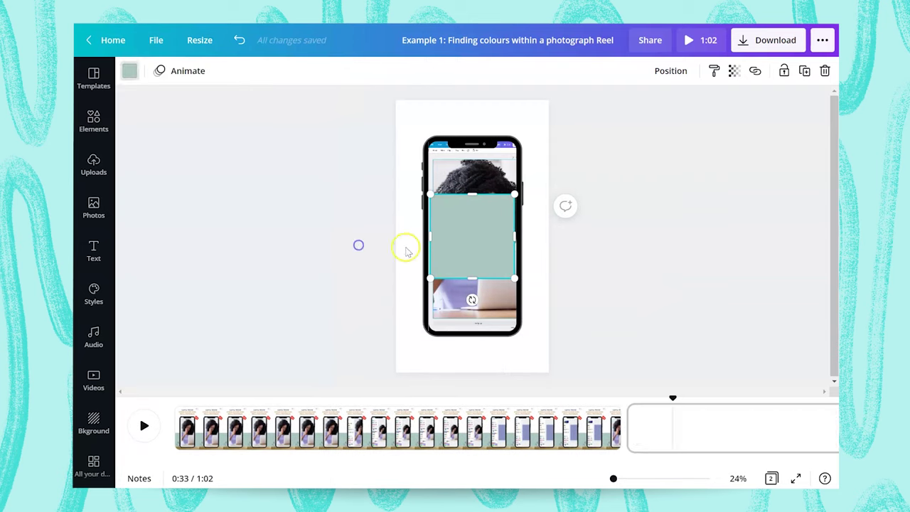
Stretch the sage green square beyond the page's width and place it to cover the lower half of the page.
left_click_drag(465, 229, 568, 255)
left_click_drag(491, 251, 482, 250)
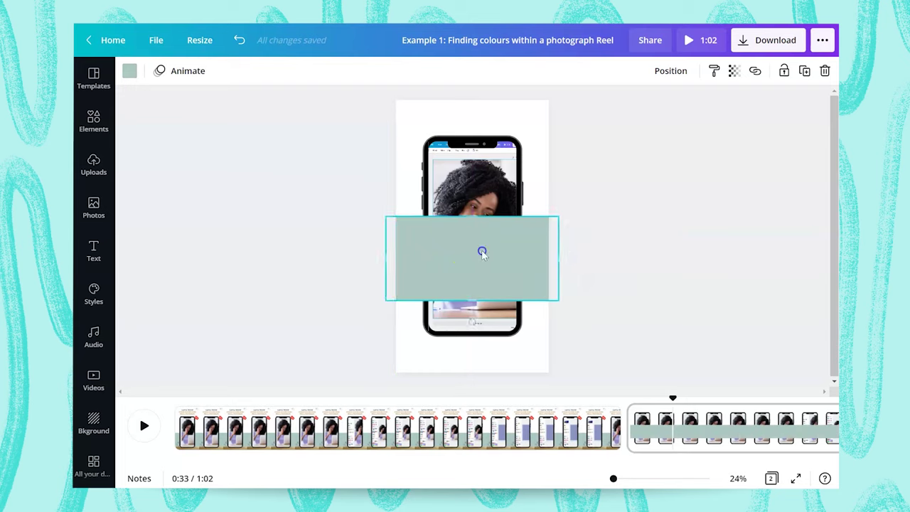
left_click_drag(468, 300, 466, 381)
left_click_drag(457, 284, 458, 308)
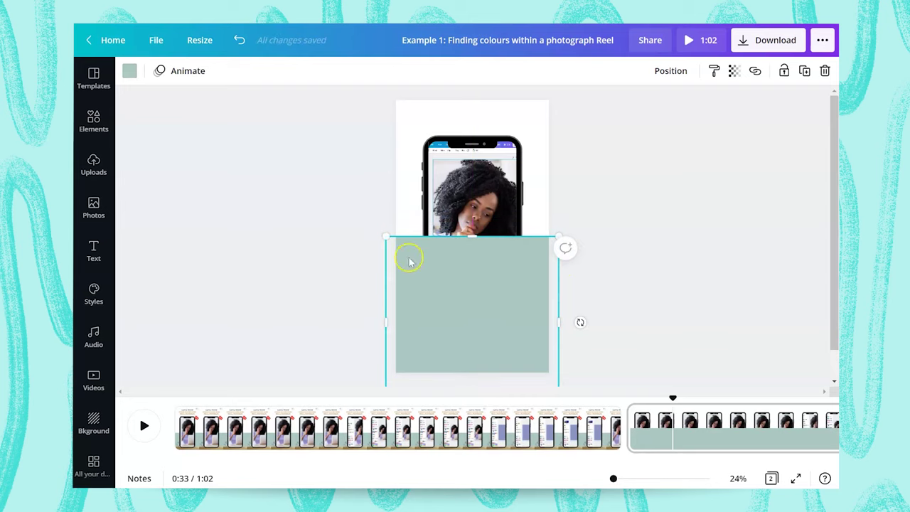
left_click(322, 268)
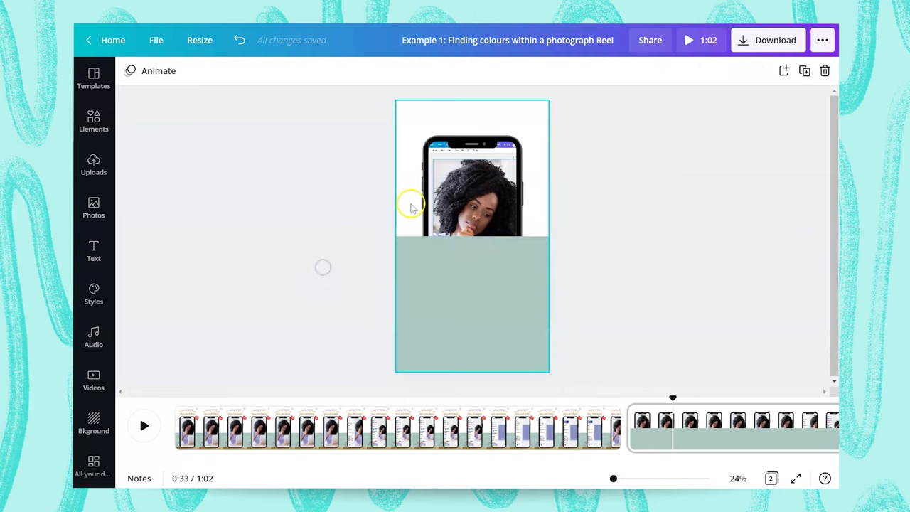
Send the sage green rectangle behind the phone frame and shift the phone slightly down the page.
left_click(463, 284)
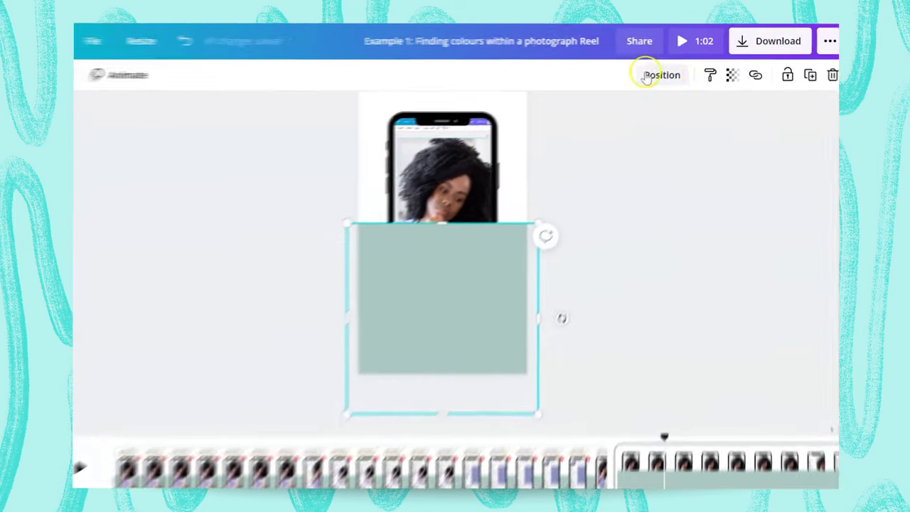
left_click(670, 70)
left_click(624, 110)
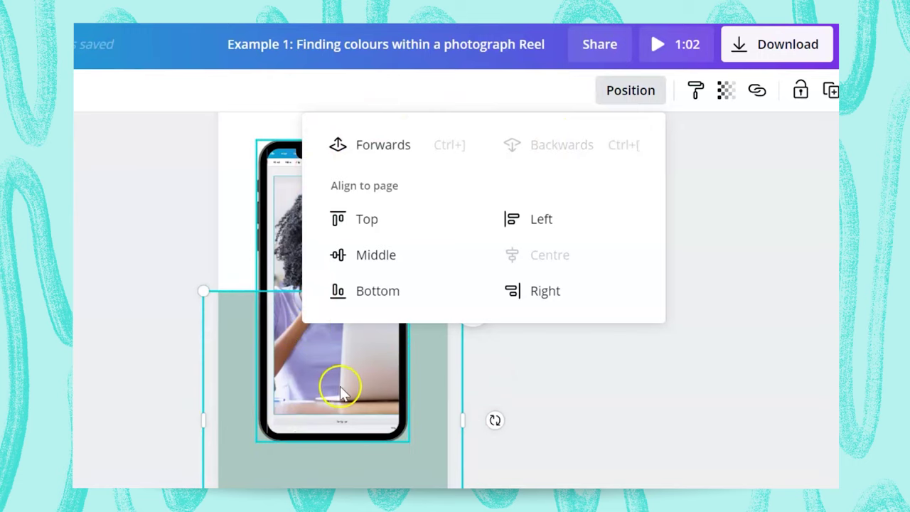
left_click(396, 158)
left_click(544, 151)
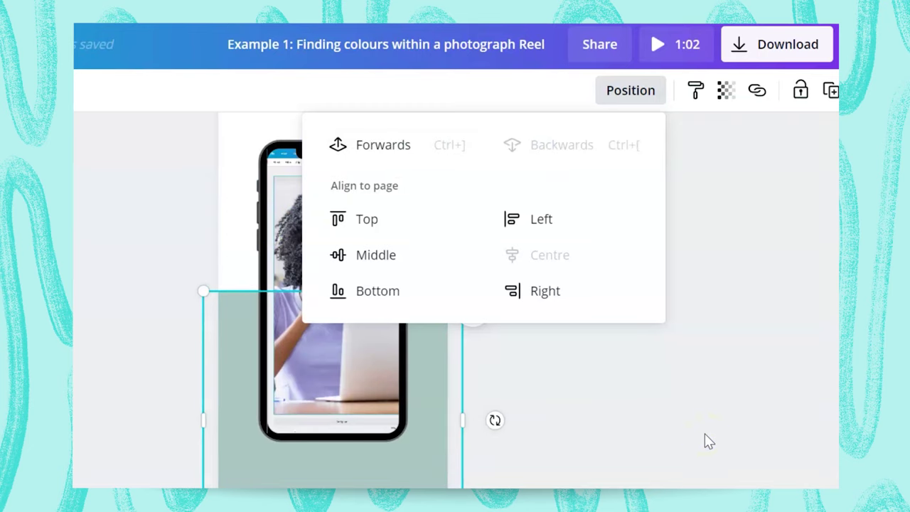
left_click(708, 441)
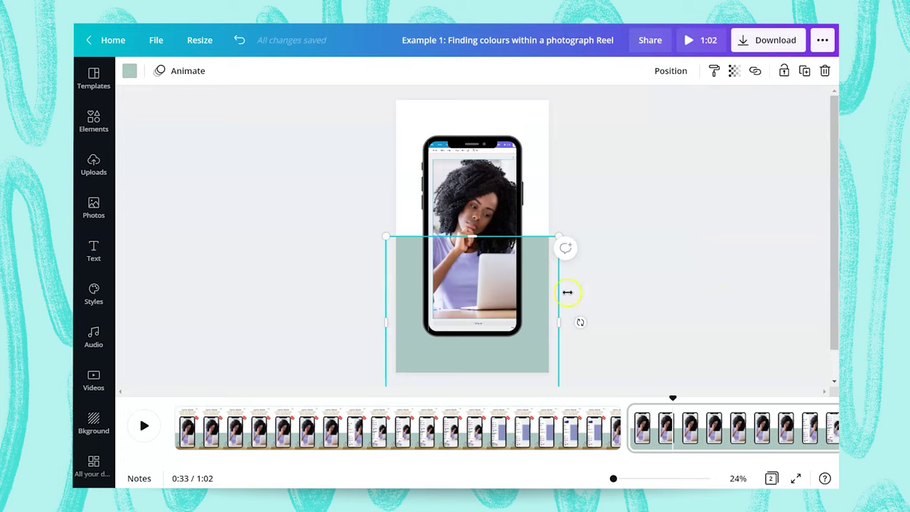
left_click_drag(477, 295, 477, 307)
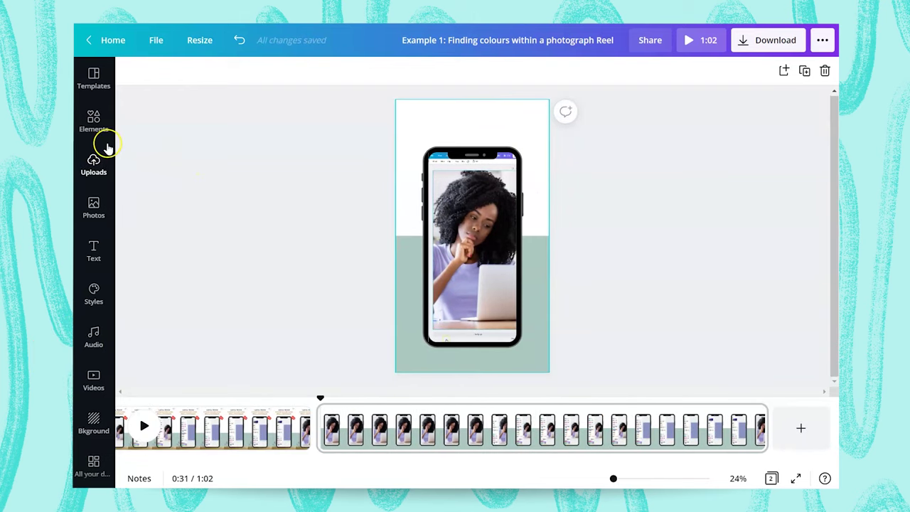
Add a new text box and place it in the white space above the phone.
left_click(107, 254)
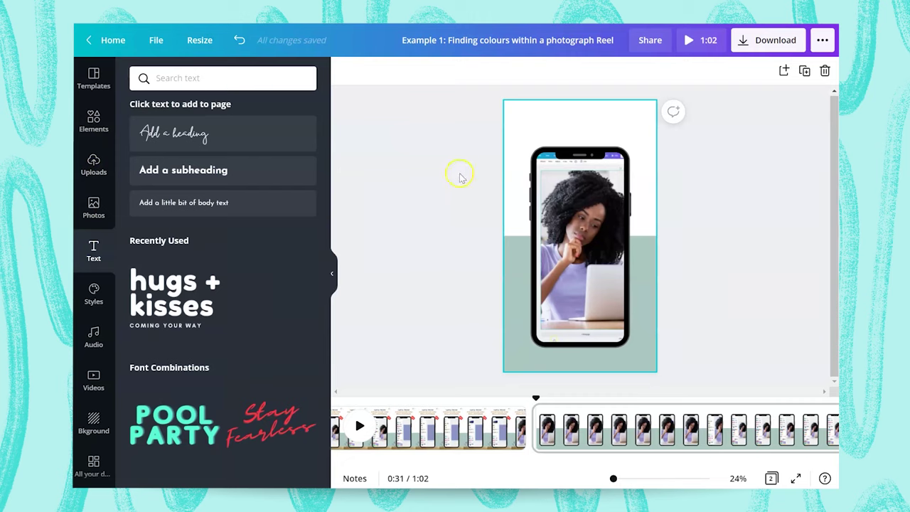
left_click(576, 121)
key("t")
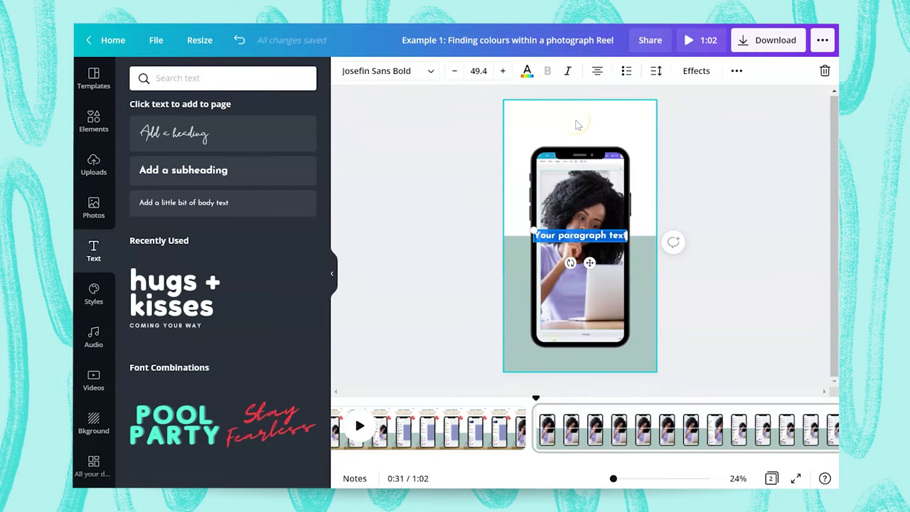
left_click(577, 125)
left_click_drag(579, 234, 578, 122)
double_click(579, 121)
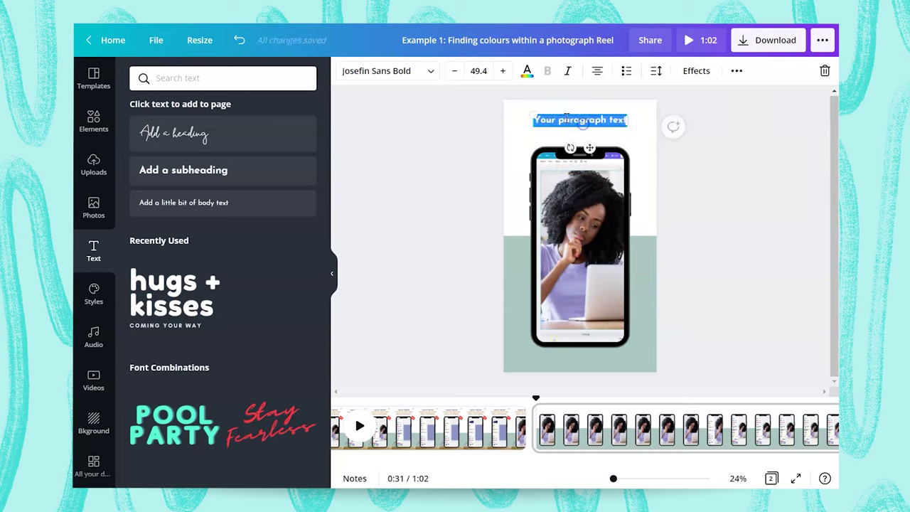
Colour the text black and replace the placeholder with "Canva Tricks".
left_click(527, 74)
left_click(141, 189)
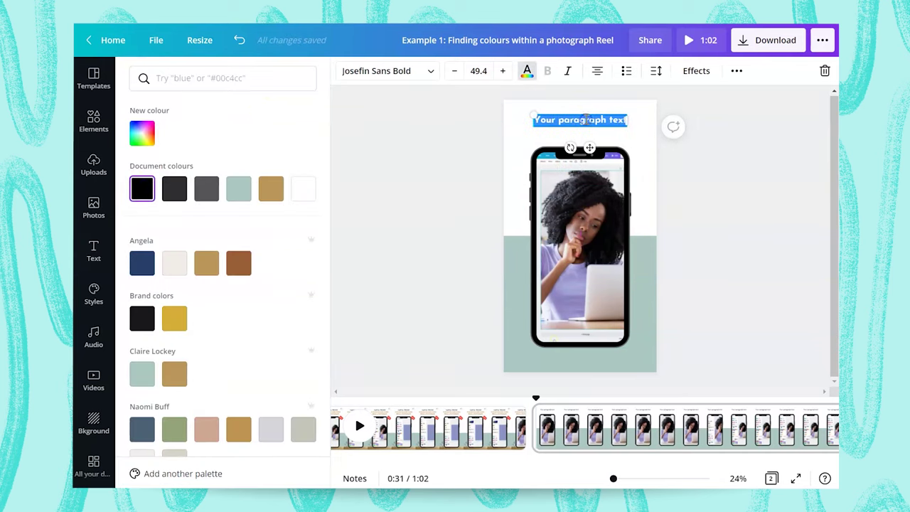
key("BackSpace")
type("Canva Tricks")
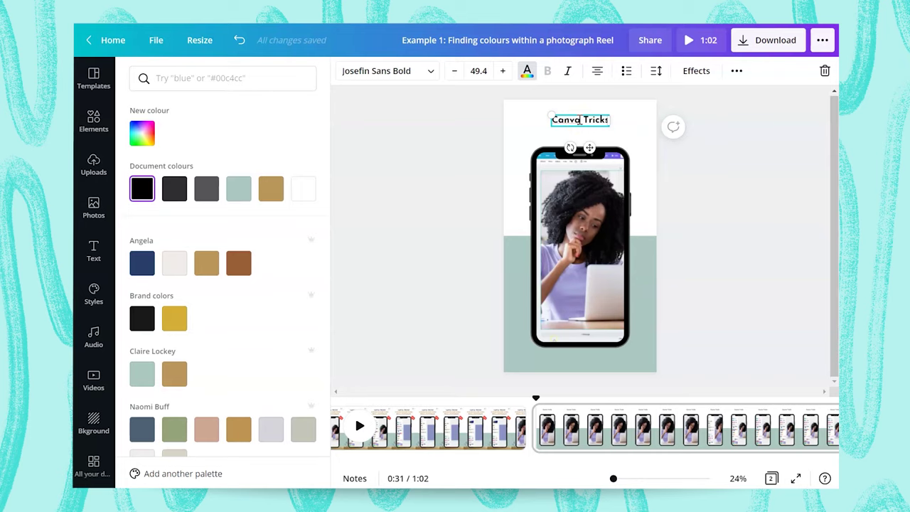
Try upper case on the "Canva Tricks" heading.
triple_click(579, 119)
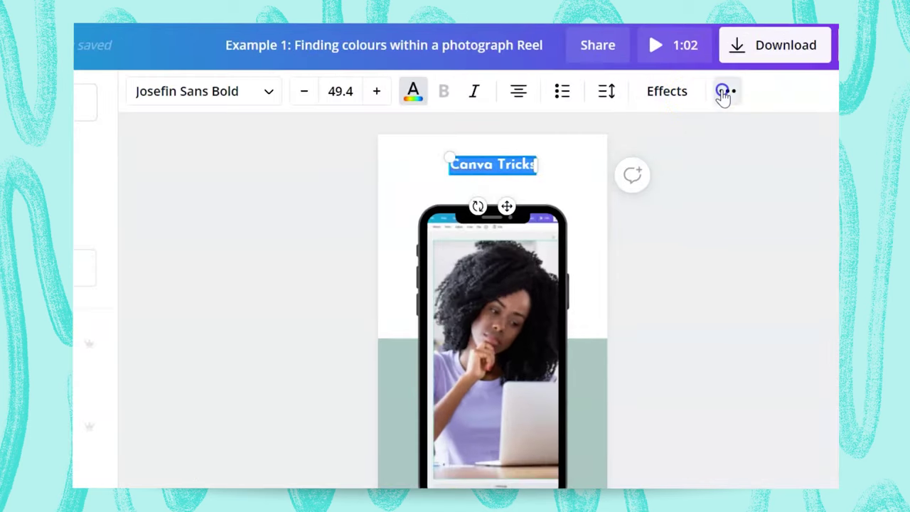
left_click(735, 71)
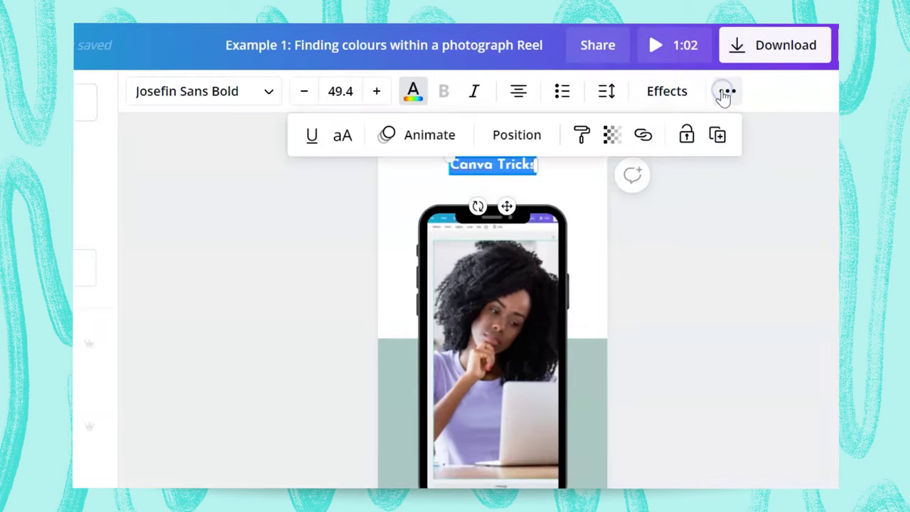
left_click(349, 145)
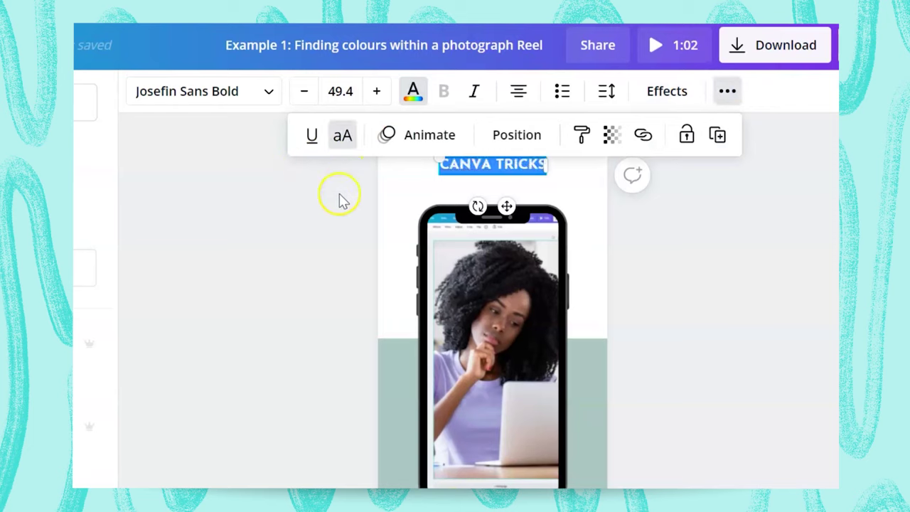
left_click(345, 141)
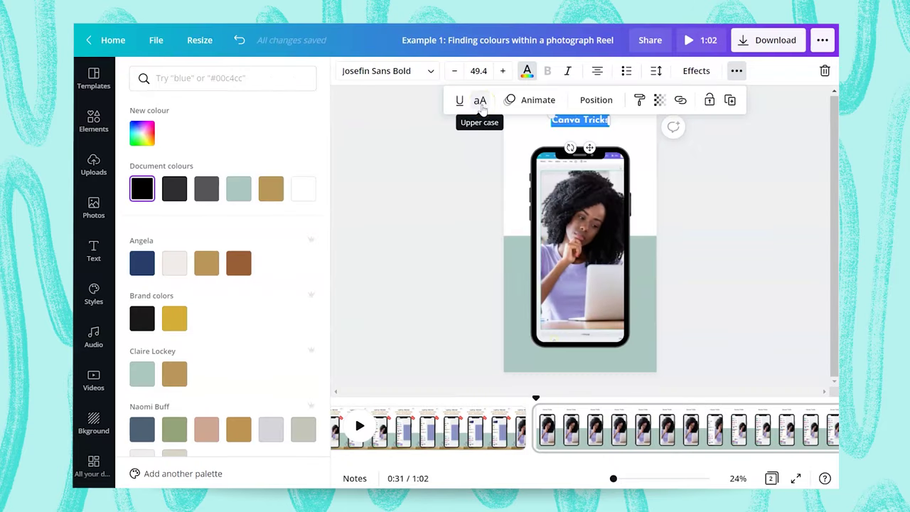
key("Escape")
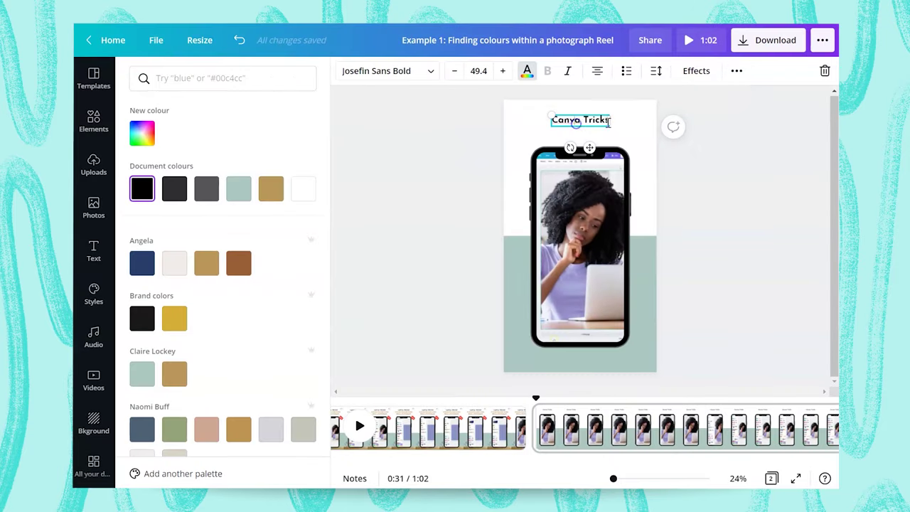
Widen the "Canva Tricks" text box and centre it above the phone, with its text in upper case.
left_click_drag(617, 121, 646, 120)
left_click(548, 121)
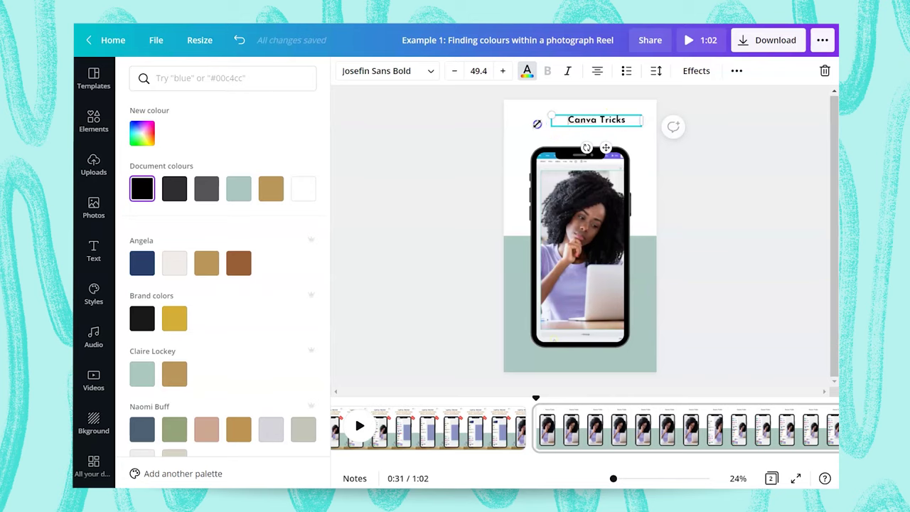
left_click(713, 113)
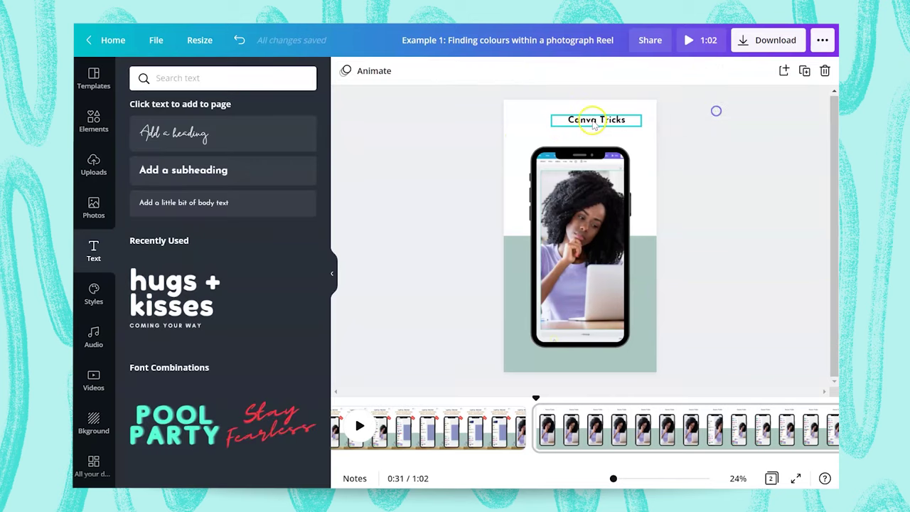
left_click_drag(597, 120, 580, 120)
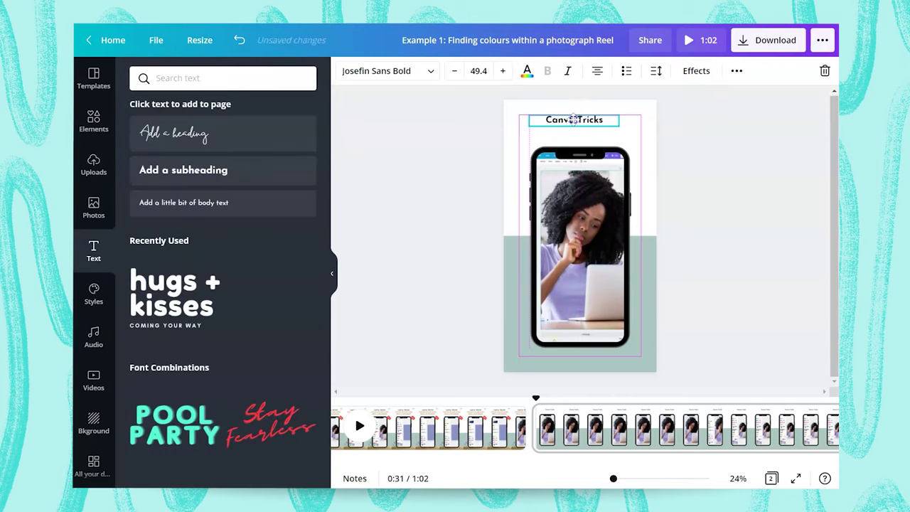
left_click_drag(582, 119, 581, 120)
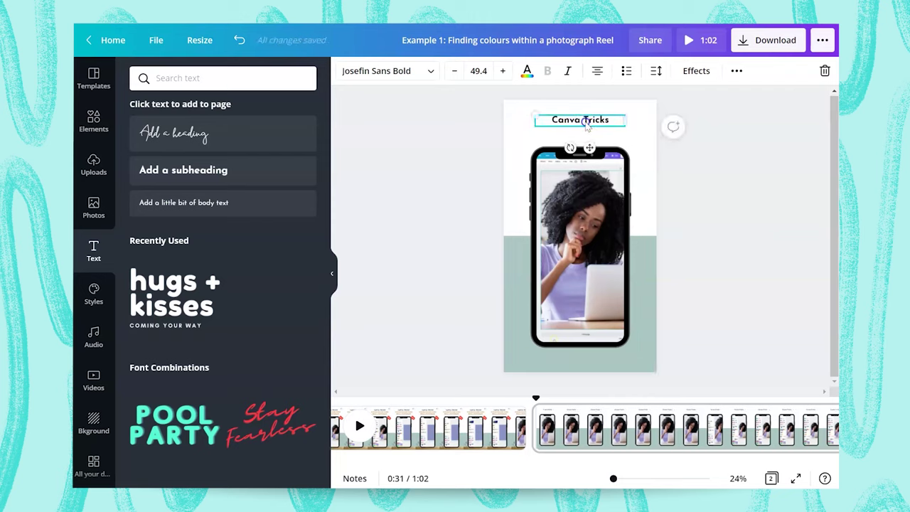
left_click(736, 71)
left_click(481, 103)
Shrink the phone frame slightly and re-centre it horizontally, leaving more space beneath the heading.
left_click(631, 157)
left_click_drag(632, 156, 624, 159)
left_click_drag(577, 206, 581, 204)
left_click(688, 156)
left_click(505, 243)
left_click(480, 248)
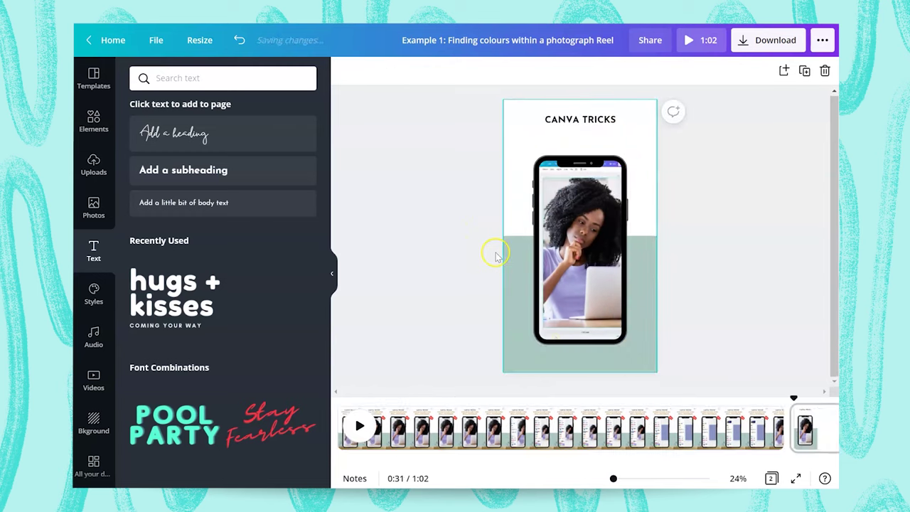
Add a second text box beneath the heading and colour it gold from the saved two-colour brand palette.
left_click(576, 139)
key("t")
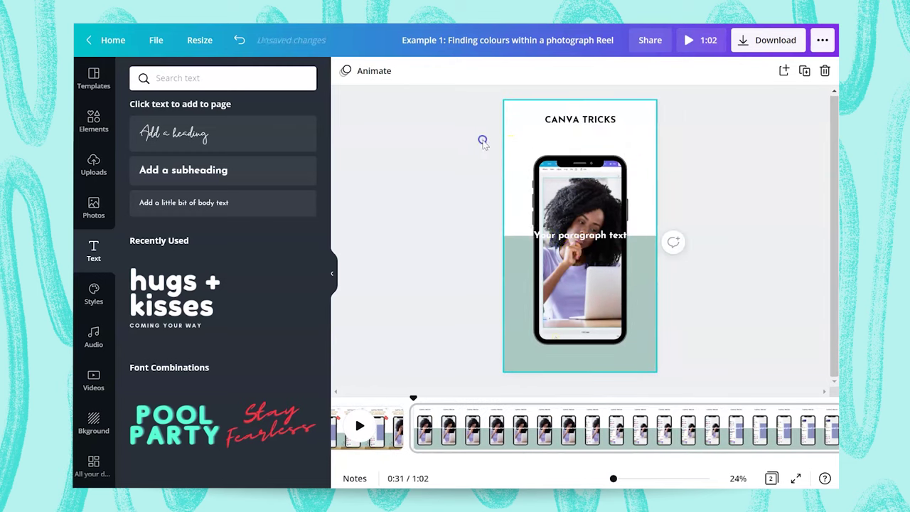
left_click(575, 238)
left_click_drag(575, 238, 573, 139)
double_click(573, 138)
left_click(527, 71)
left_click(172, 373)
Replace the gold placeholder text with "FINDING COLOUR CODES FROM A PHOTOGRAPH".
left_click(590, 139)
double_click(591, 138)
type("FIN")
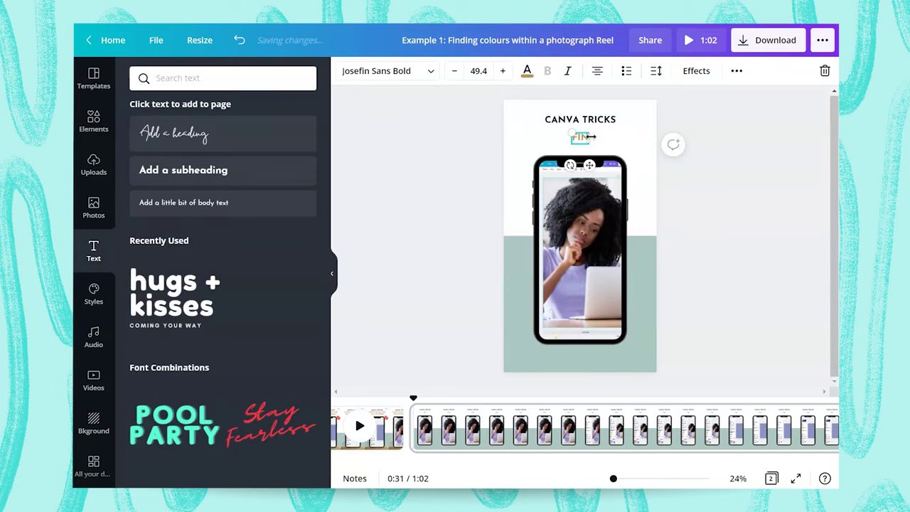
type("DING COLOUR")
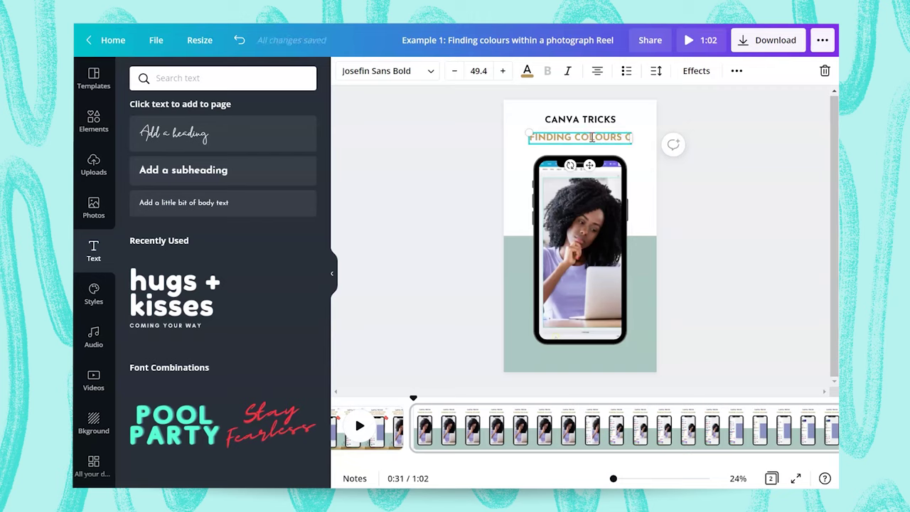
type(" CODES FROM A PHOTOGRAPH")
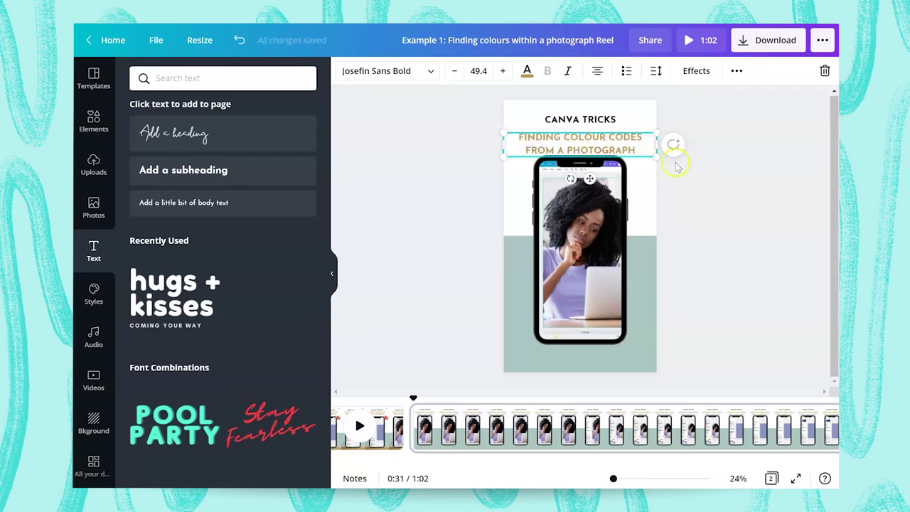
left_click(741, 192)
Nudge the phone down slightly and set the gold subtitle's font size to 42.
left_click(601, 222)
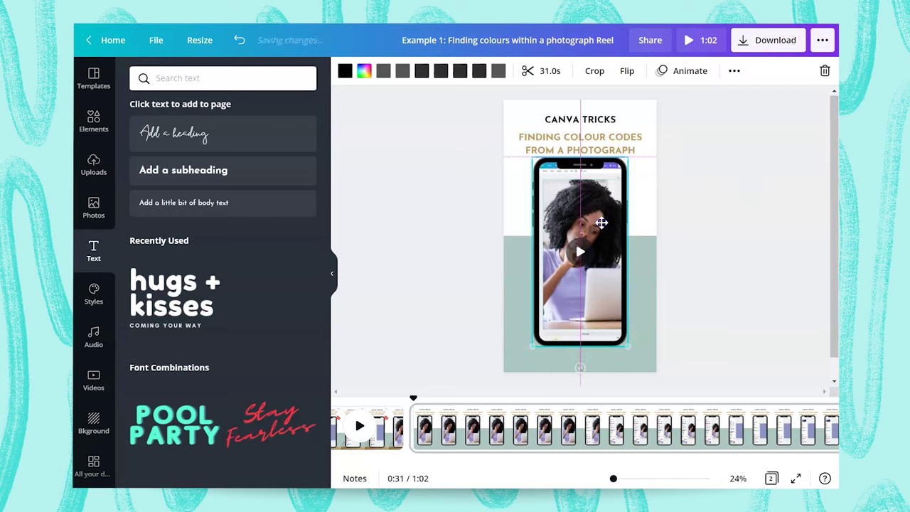
left_click(603, 145)
left_click(602, 146)
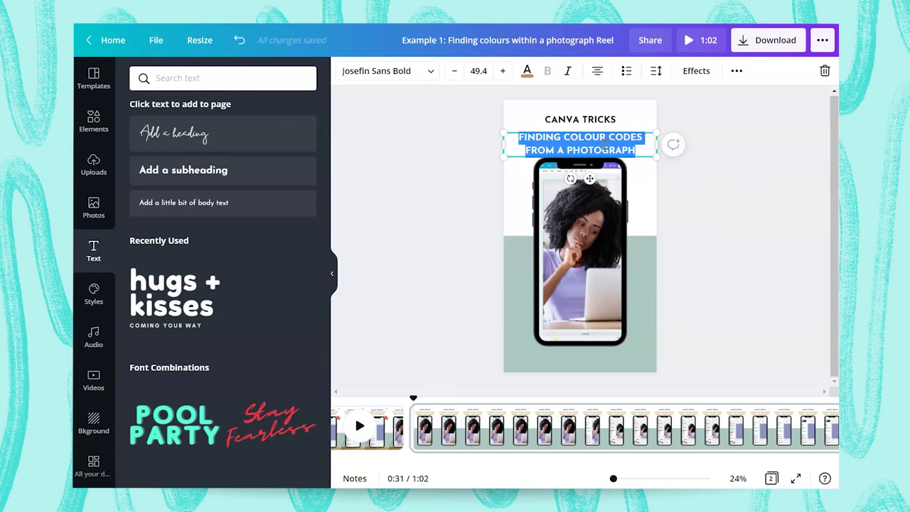
left_click(479, 70)
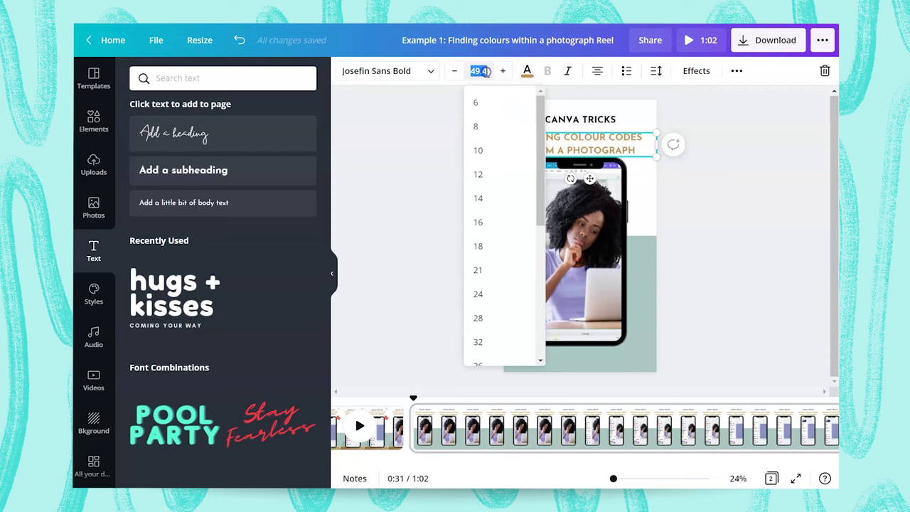
scroll(491, 309, "down", 1)
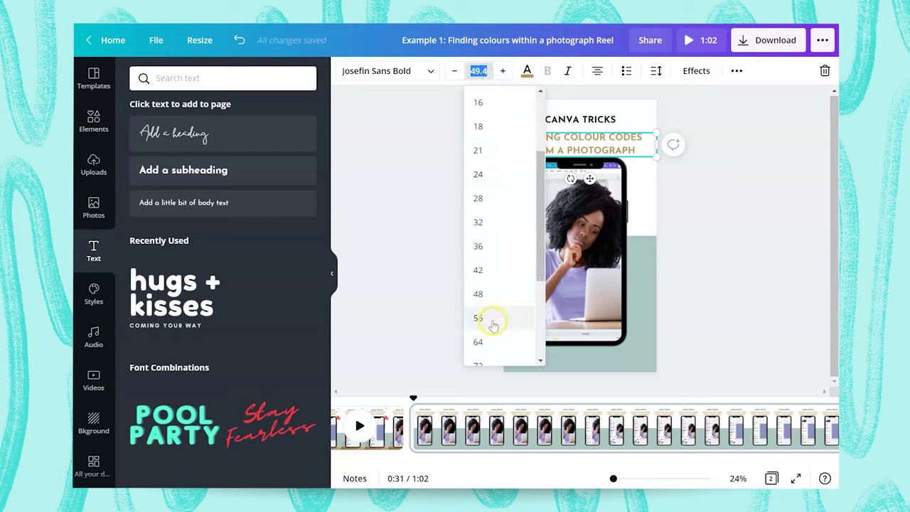
left_click(490, 270)
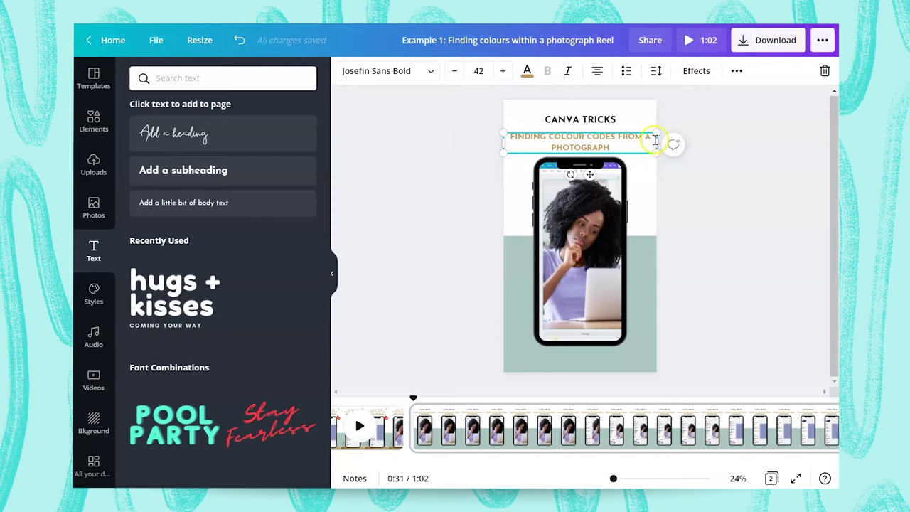
Narrow the gold subtitle's box and centre it closer to the heading, and move the phone slightly down to leave a gap.
left_click_drag(658, 141, 610, 143)
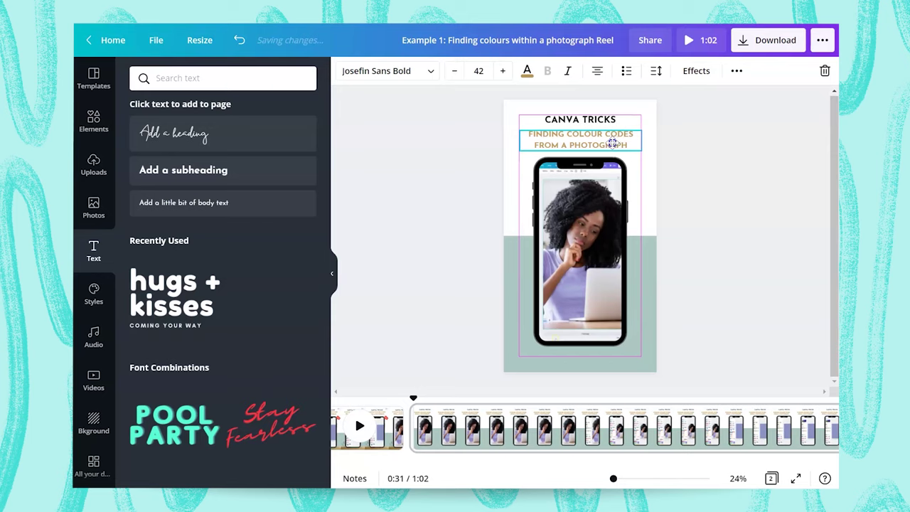
left_click(682, 151)
left_click(600, 195)
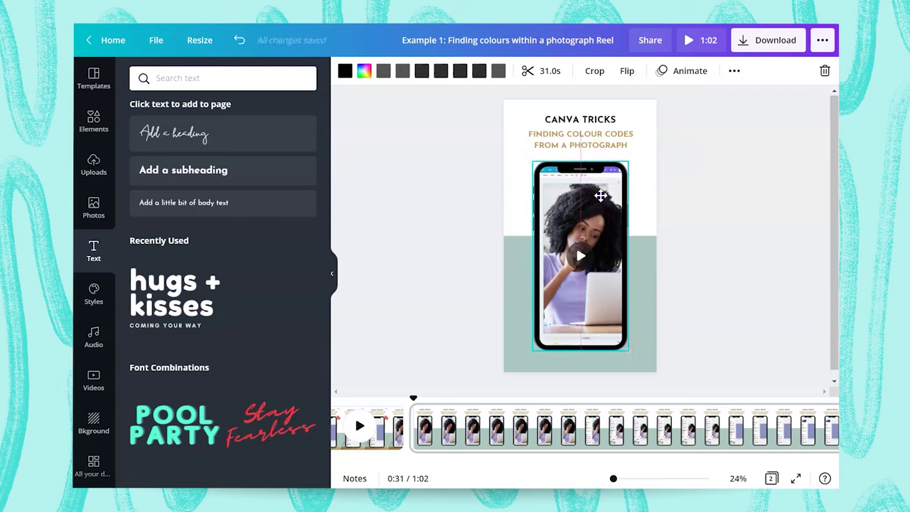
left_click(718, 149)
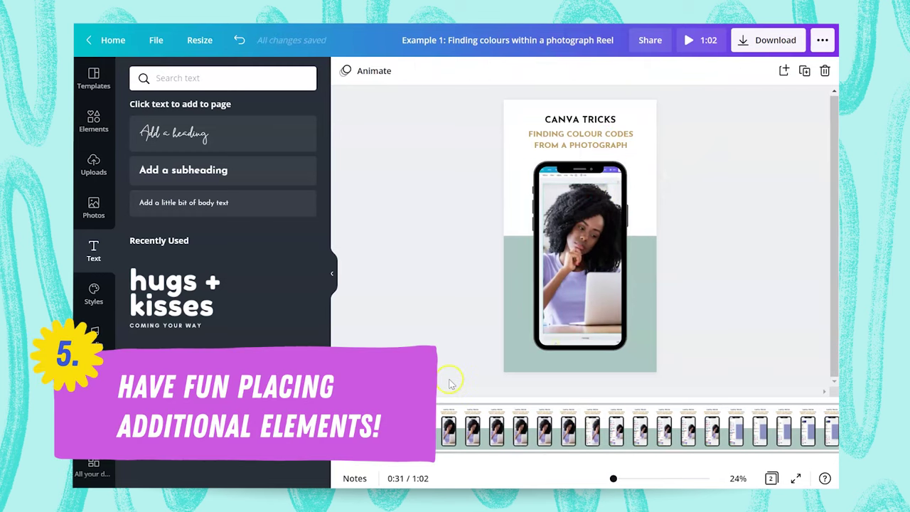
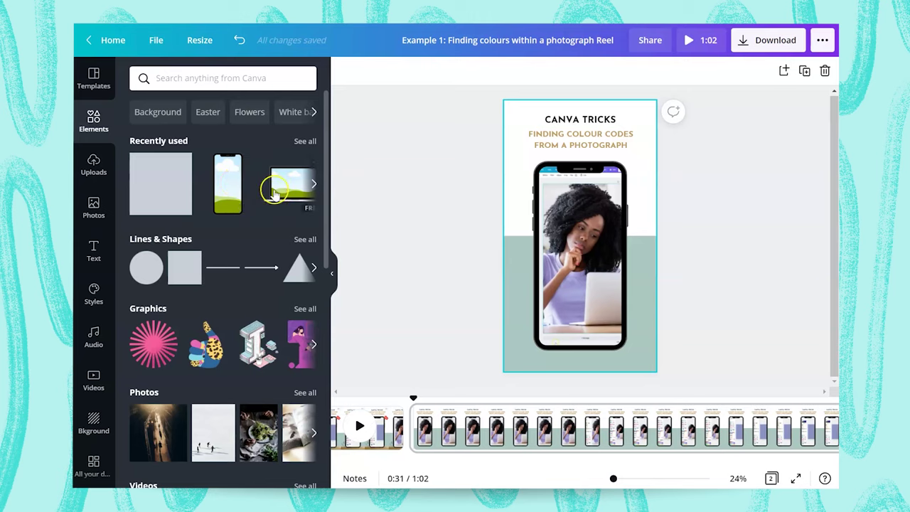
Search the graphics library for "LOVE SOCIAL MEDIA".
left_click(301, 311)
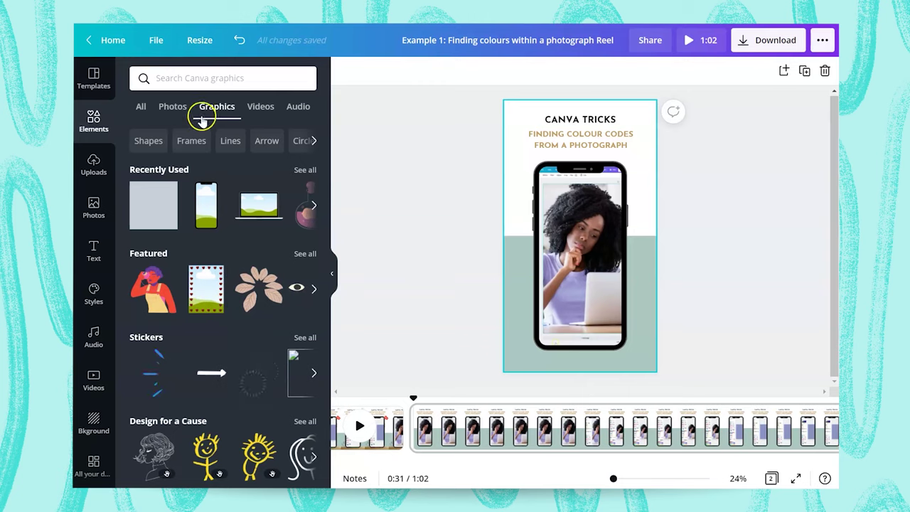
left_click(202, 78)
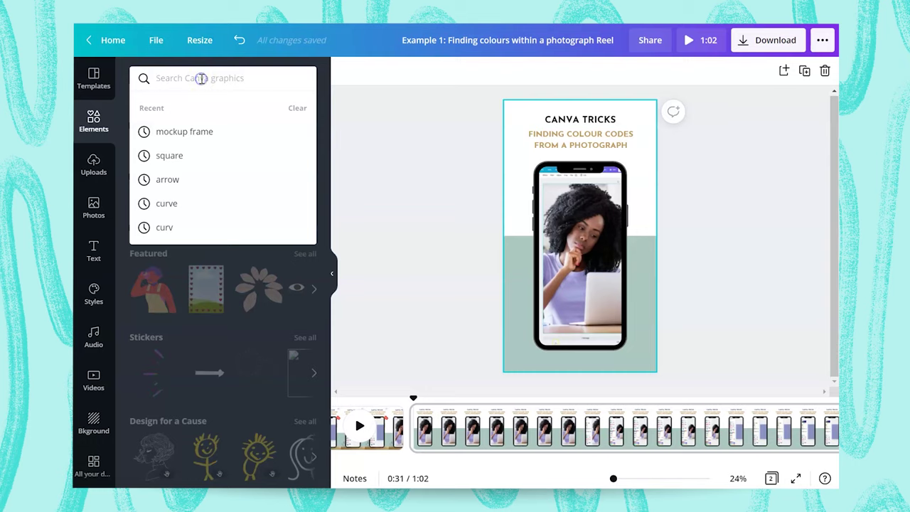
type("LOVE SOCIAL MEDIA")
key("Return")
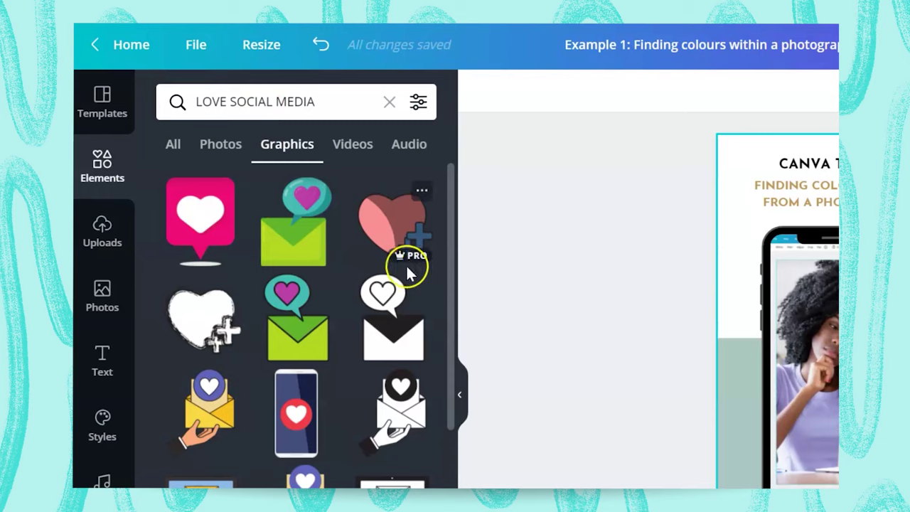
Add the red Love speech-bubble graphic, tilt it, size it to about 323 × 277 and place it over the phone's upper-right corner.
scroll(331, 430, "down", 3)
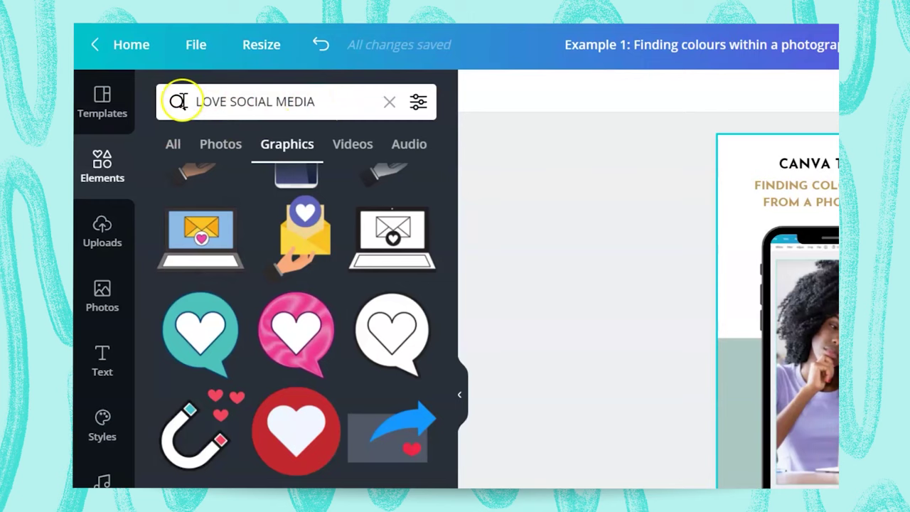
scroll(295, 298, "down", 3)
scroll(293, 370, "up", 6)
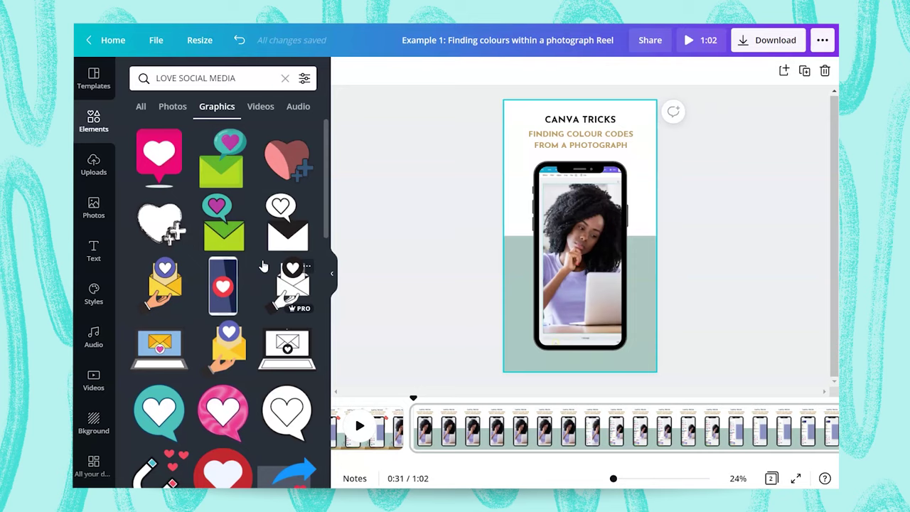
scroll(262, 266, "down", 5)
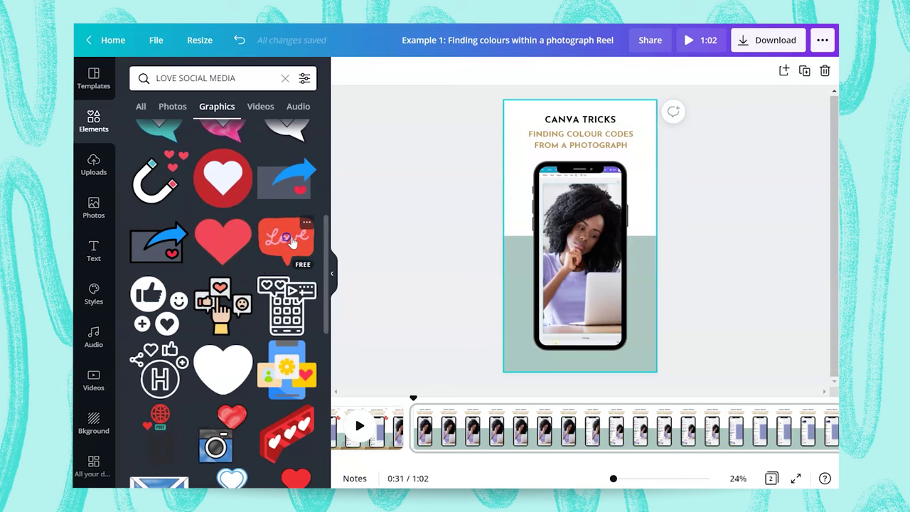
left_click(276, 245)
left_click_drag(520, 289, 624, 190)
left_click_drag(623, 221, 636, 208)
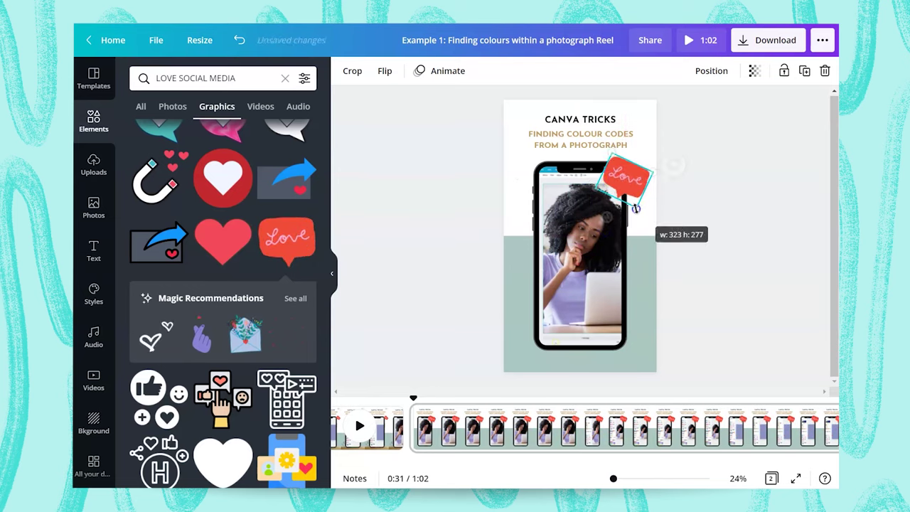
left_click(597, 300)
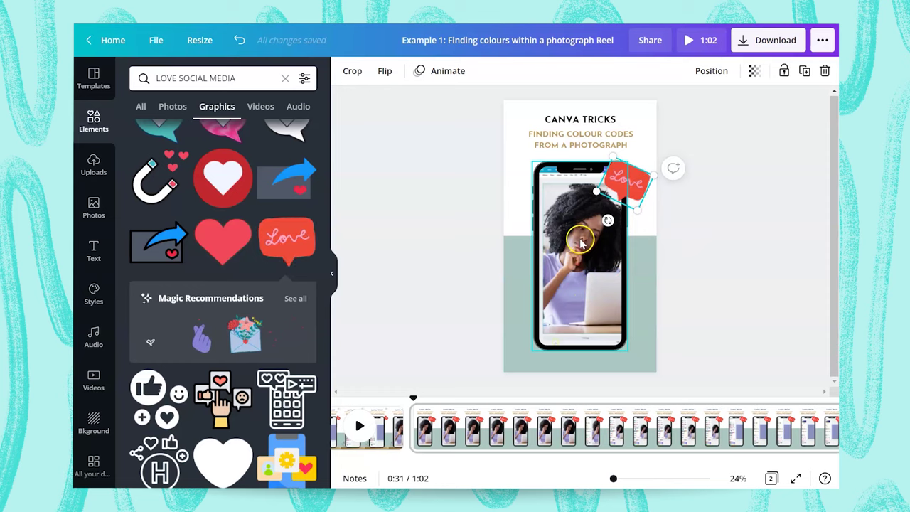
left_click(488, 249)
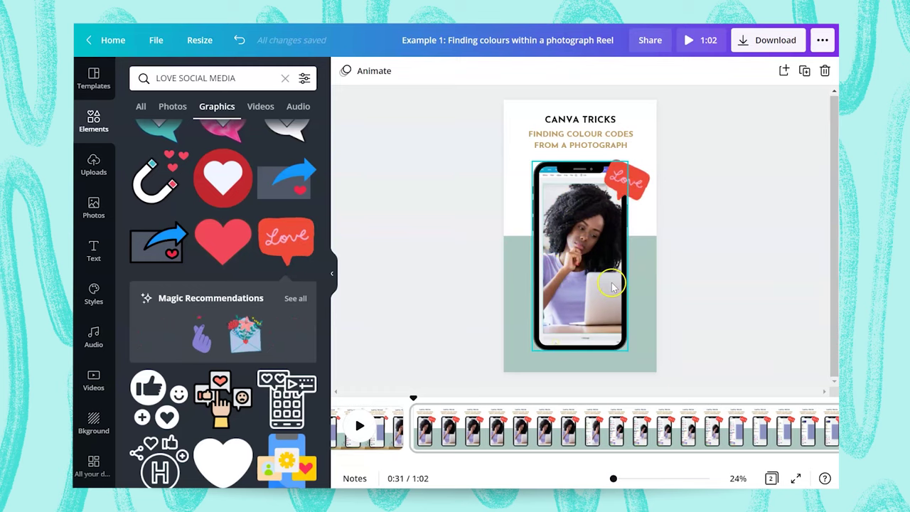
Browse the full set of Magic Recommendations for the Love speech-bubble graphic.
scroll(217, 301, "down", 3)
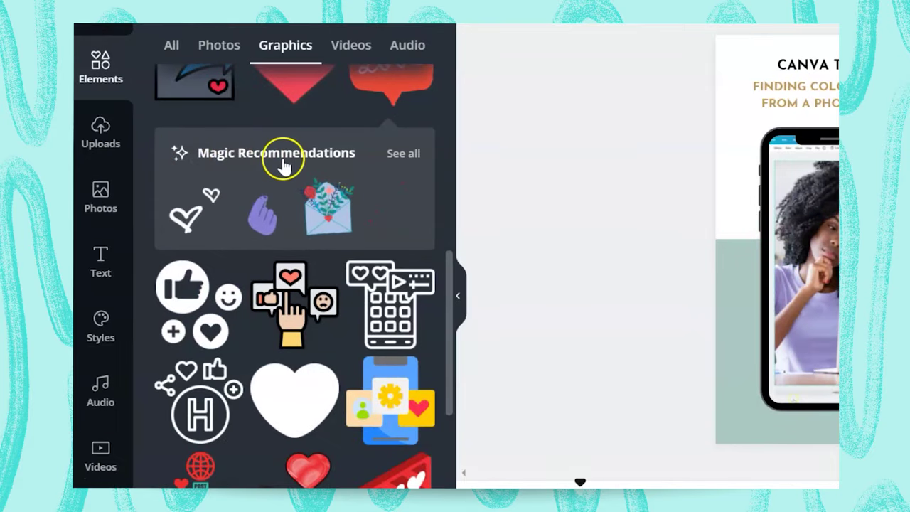
scroll(334, 213, "up", 1)
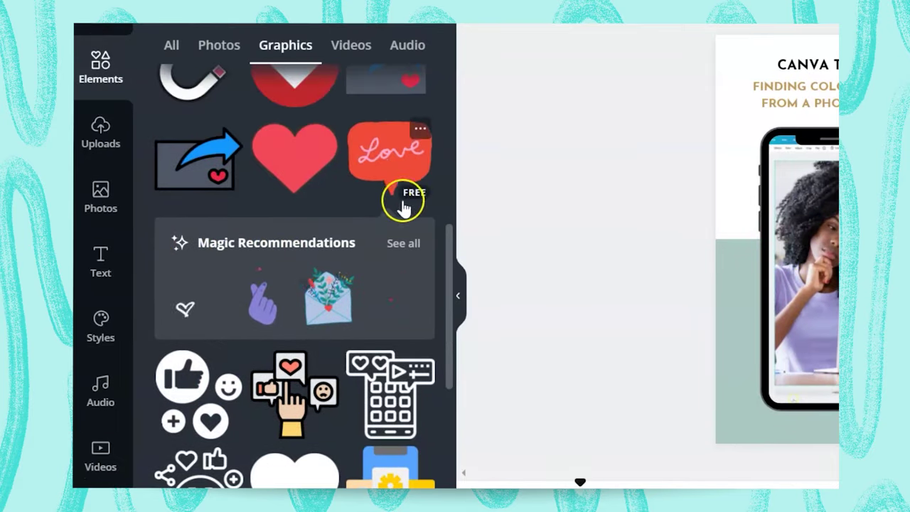
left_click(400, 246)
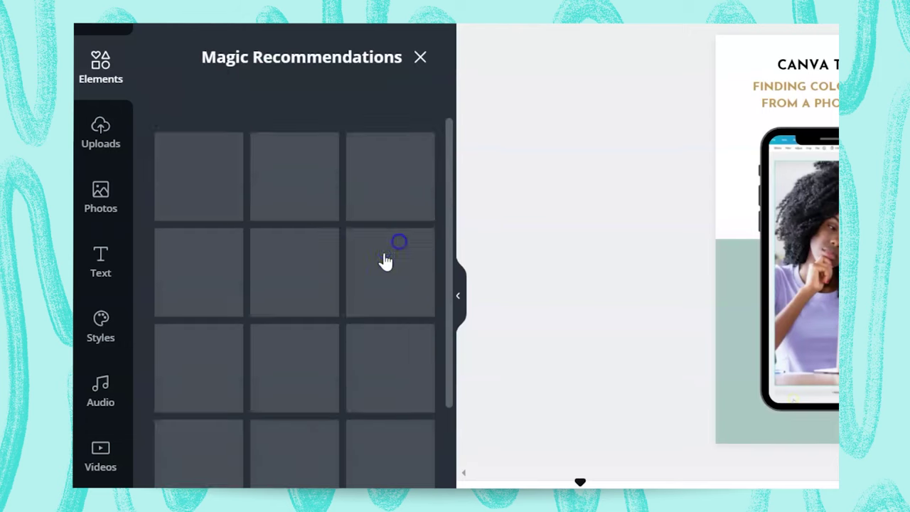
scroll(327, 342, "down", 2)
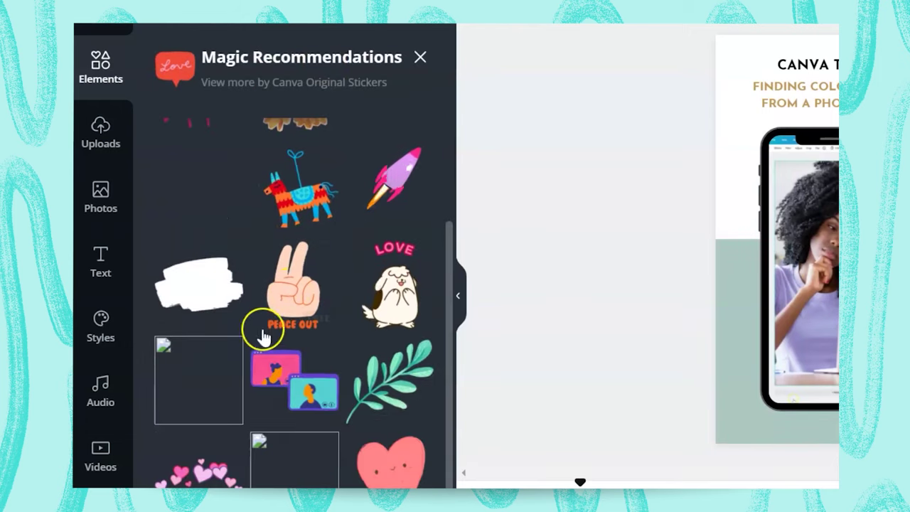
scroll(254, 324, "down", 2)
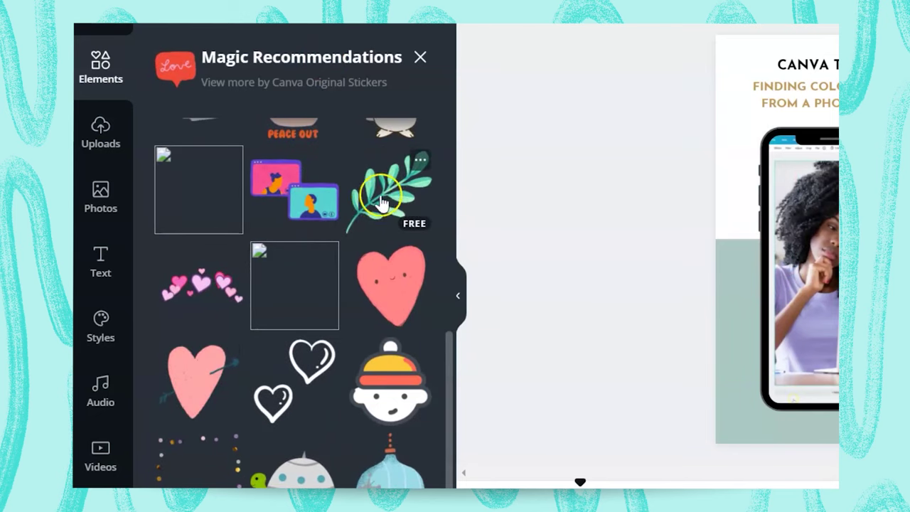
Open the details of the Windy Leaves Green graphic and browse more graphics by the same creator.
left_click(421, 163)
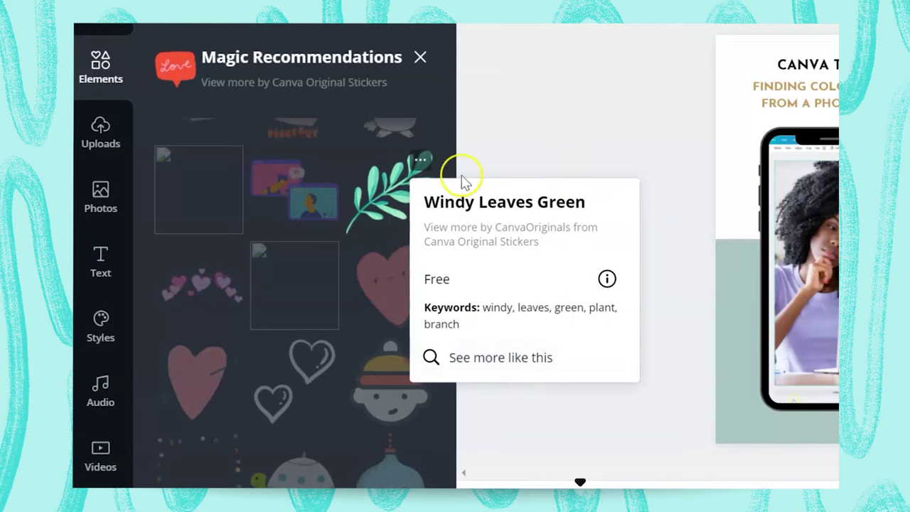
left_click(525, 233)
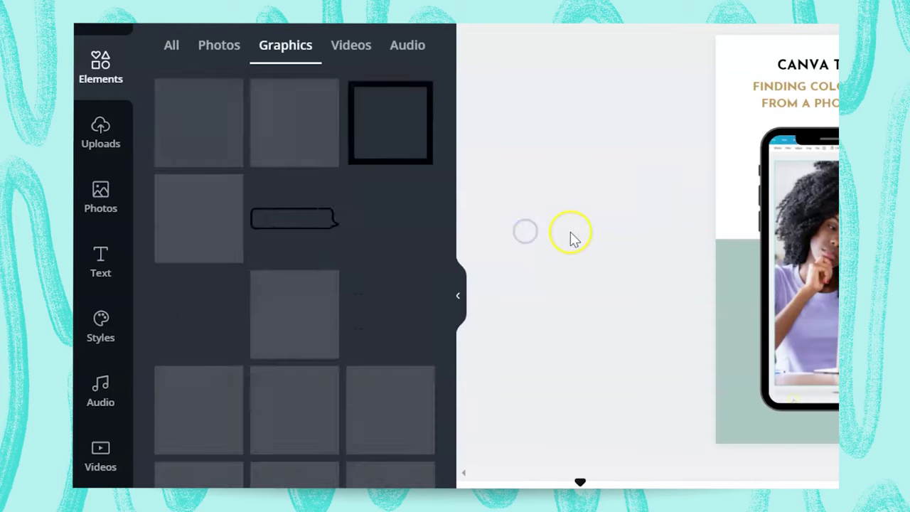
scroll(320, 261, "down", 10)
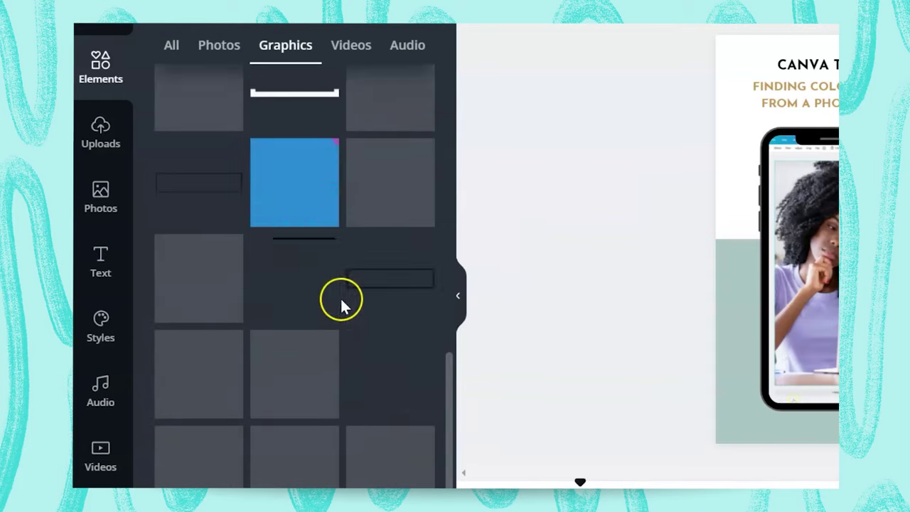
scroll(283, 280, "down", 3)
scroll(283, 280, "down", 10)
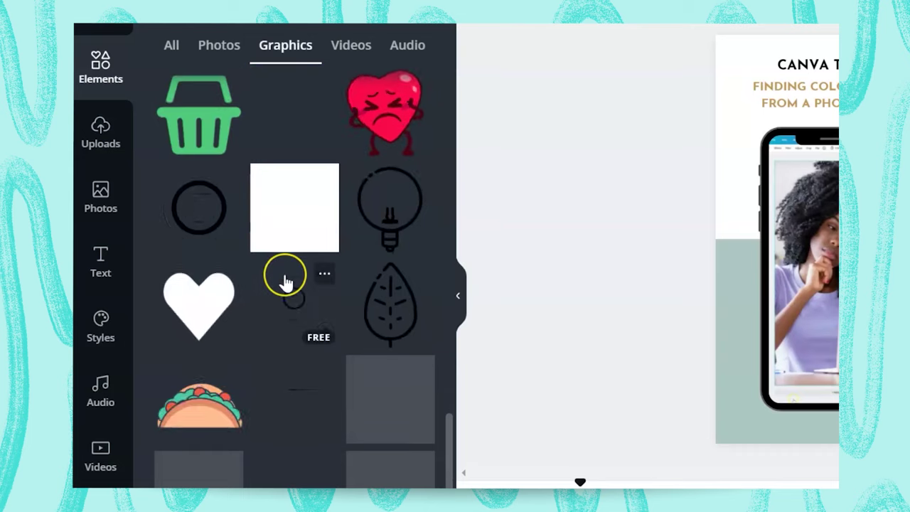
Clear the creator filter from the graphics search and search for "GOLD" instead.
triple_click(287, 62)
key("BackSpace")
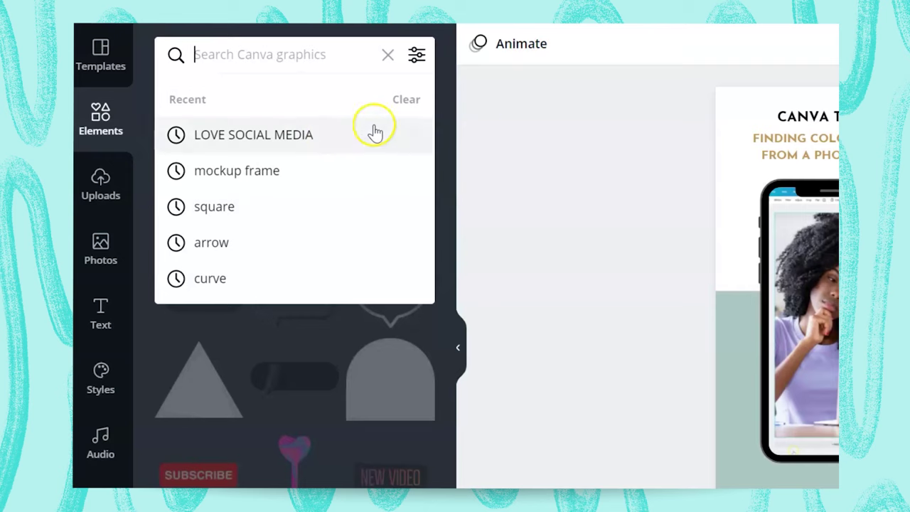
left_click(529, 130)
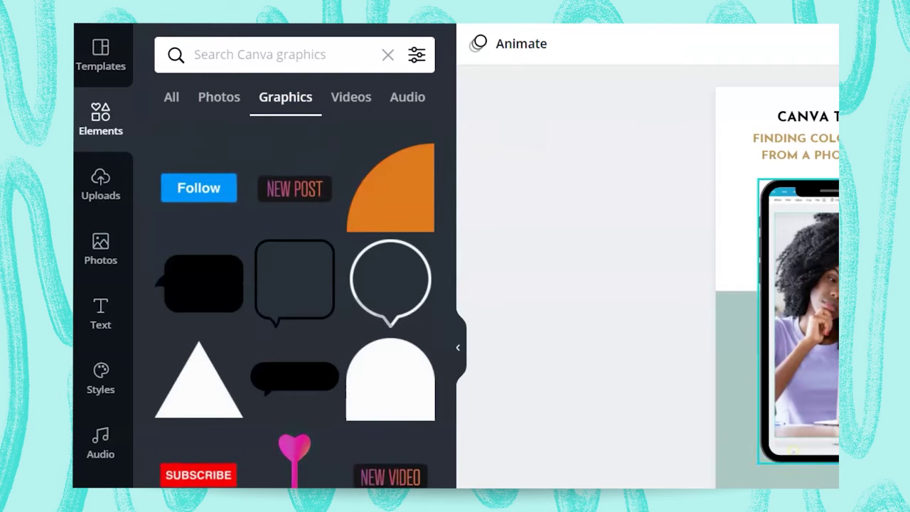
left_click(246, 54)
type("GOLD")
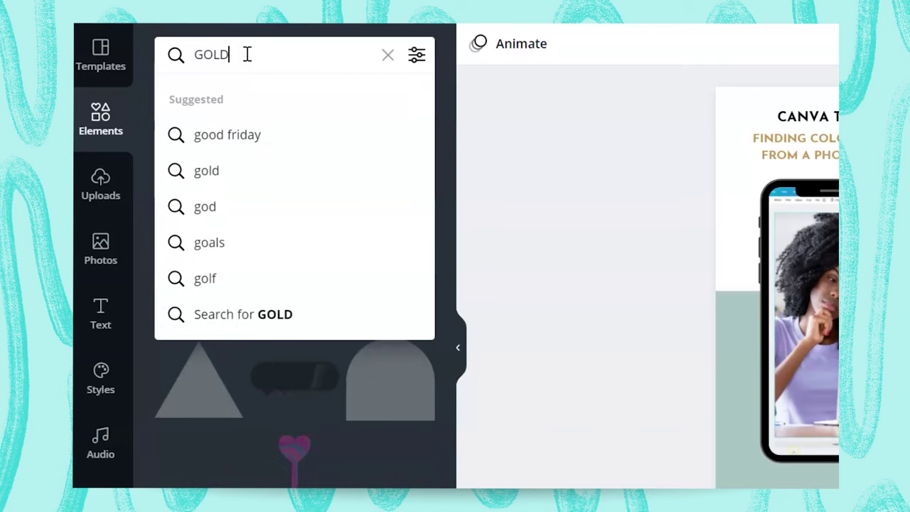
key("Return")
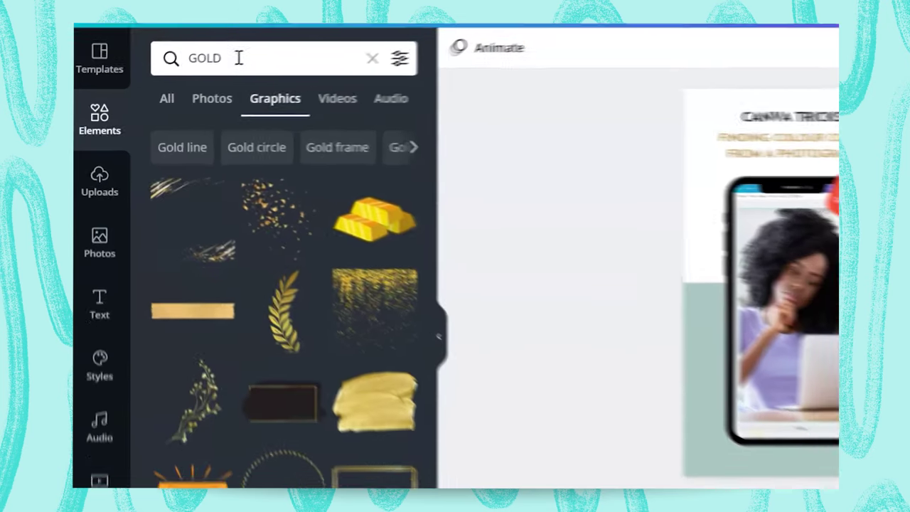
Add the gold foil strip graphic, enlarge it beyond the page width and place it across the bottom of the page.
left_click(158, 255)
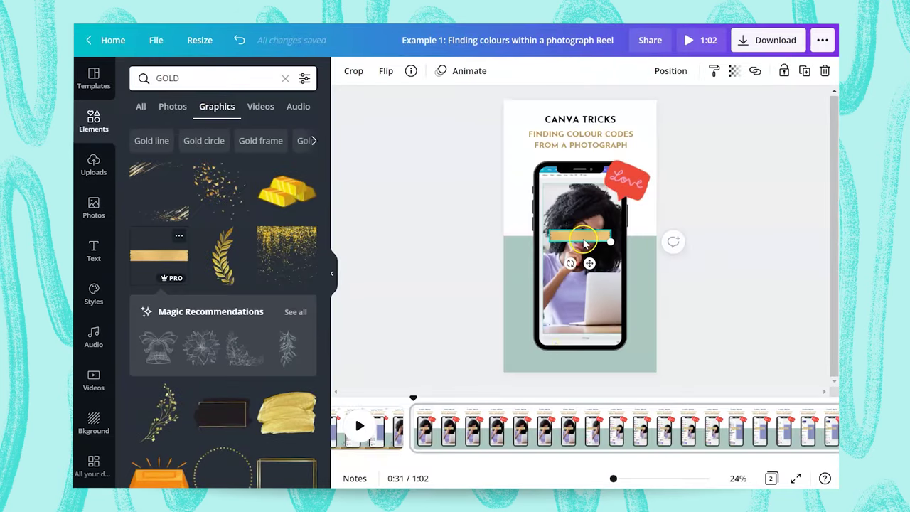
left_click_drag(578, 237, 725, 303)
left_click_drag(597, 349, 574, 371)
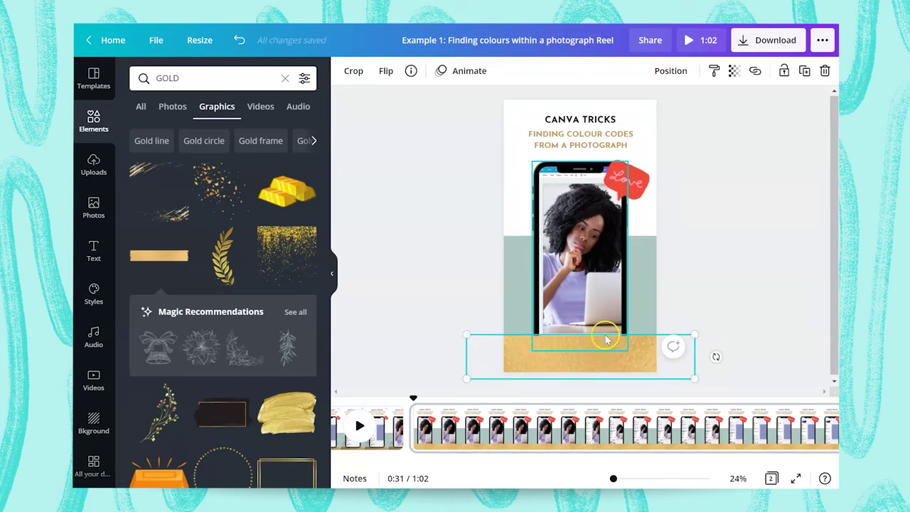
left_click(733, 287)
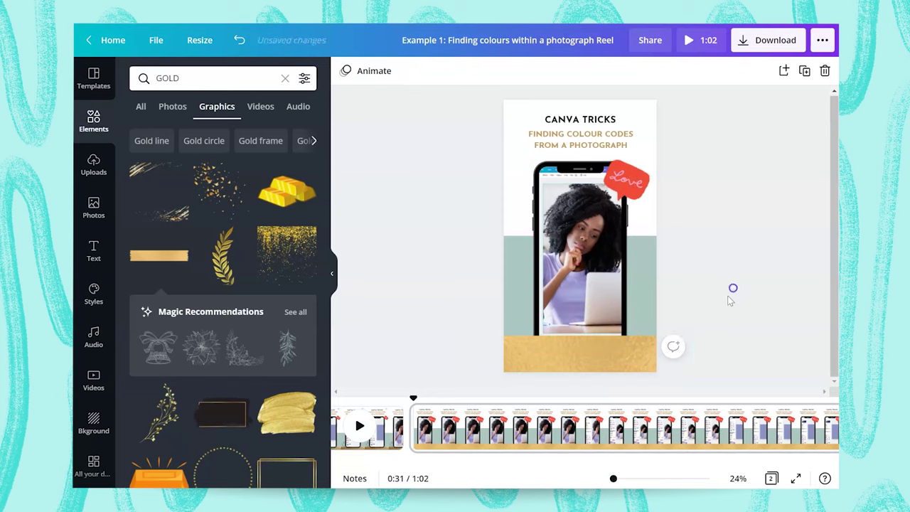
Send the gold strip backwards so that it sits behind the phone.
left_click(550, 366)
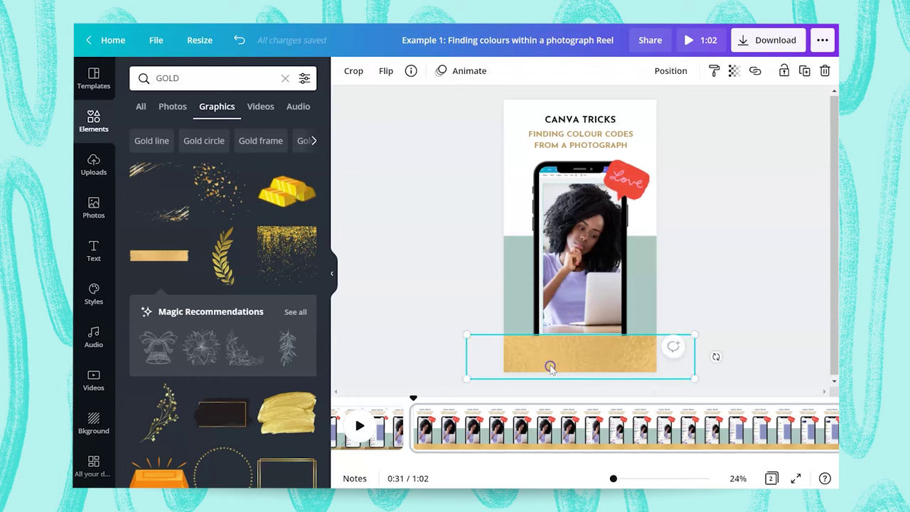
left_click(670, 71)
left_click(623, 109)
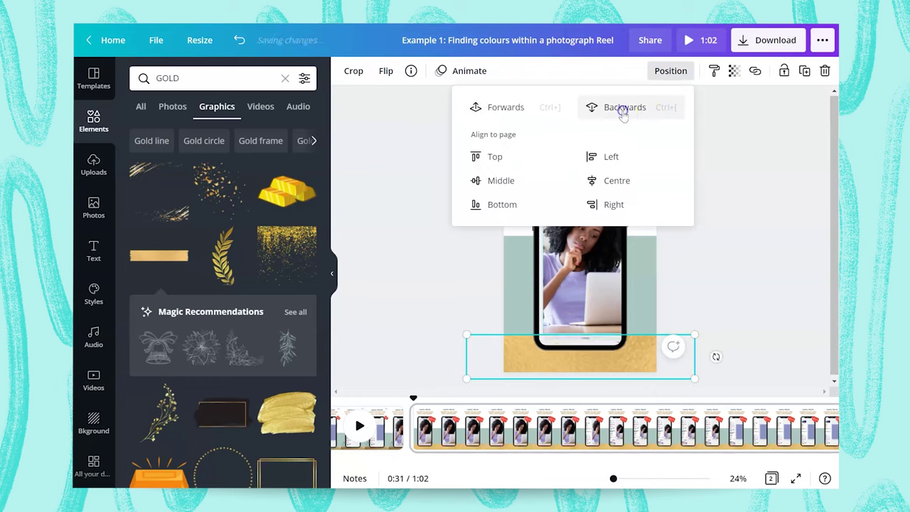
left_click(732, 256)
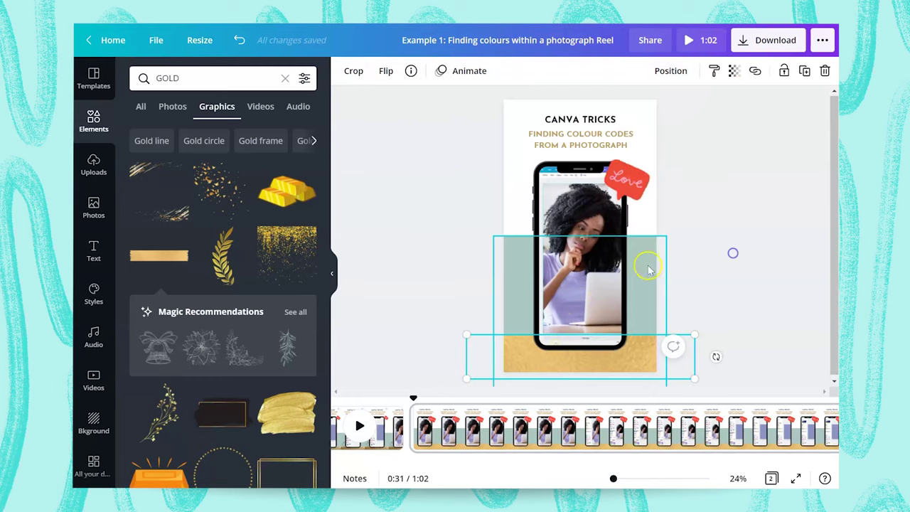
Move the phone slightly down over the gold strip and nudge the Love graphic slightly up at its upper-right corner.
left_click(573, 245)
left_click(680, 244)
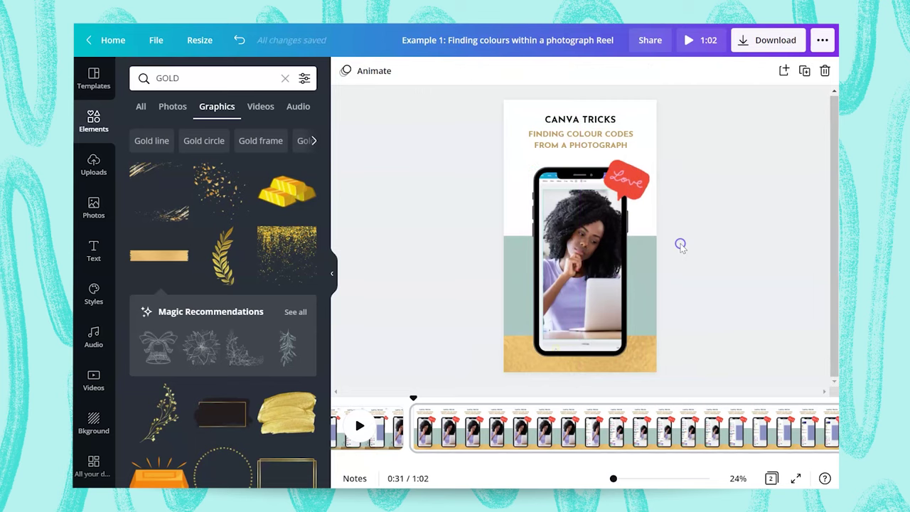
left_click(633, 177)
left_click_drag(633, 177, 625, 172)
left_click(810, 209)
left_click(544, 297)
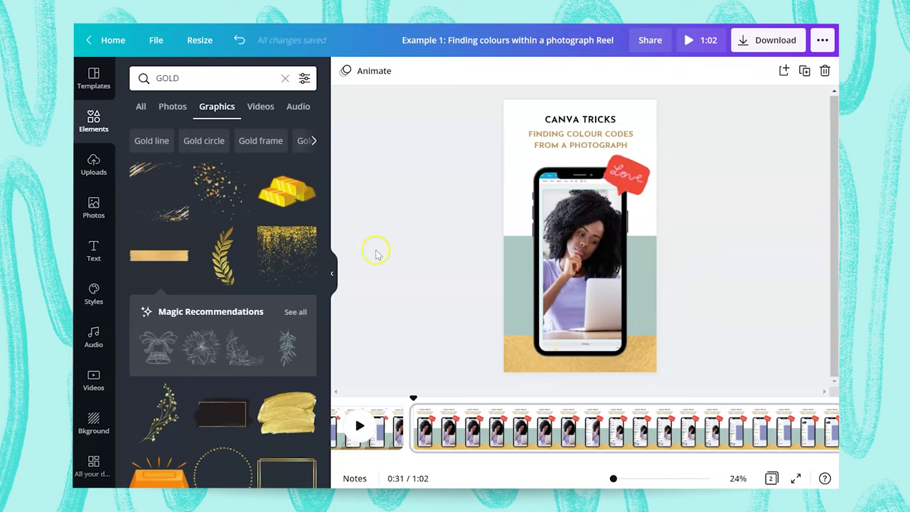
Browse further gold graphics and collapse the elements panel.
scroll(227, 327, "down", 3)
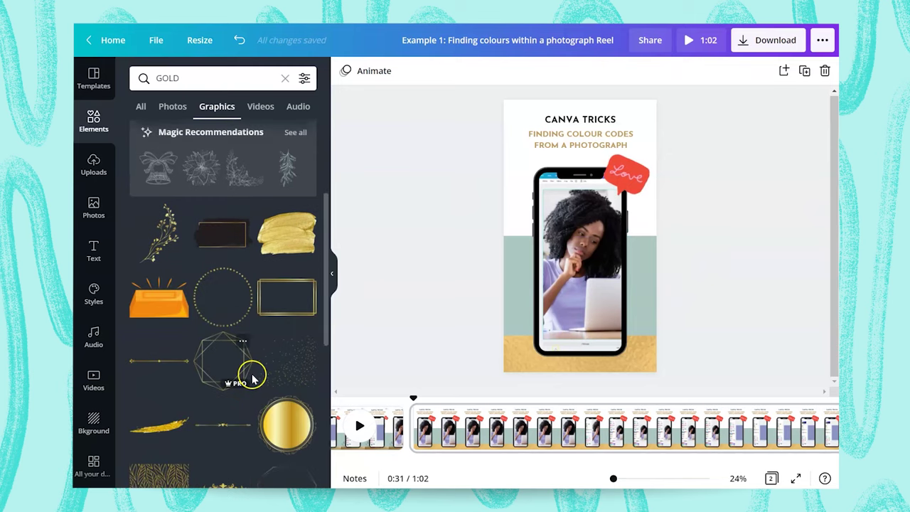
scroll(252, 376, "down", 1)
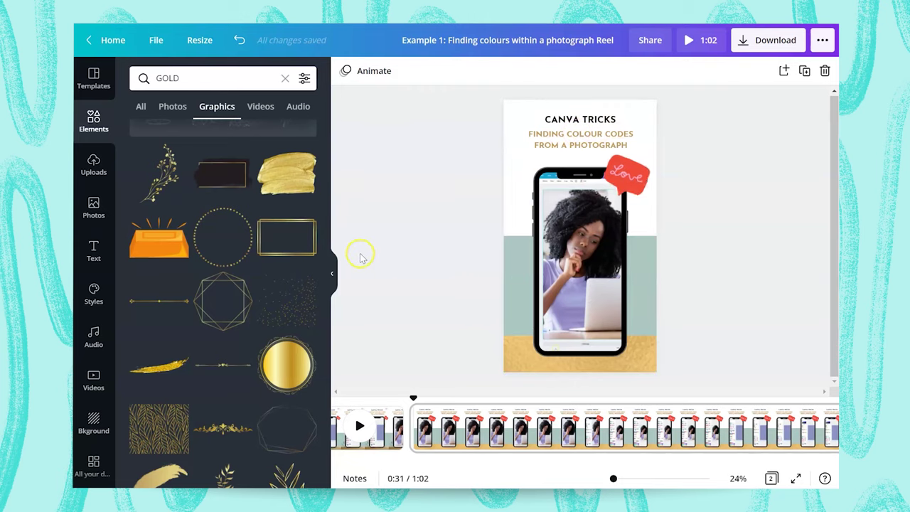
left_click(331, 273)
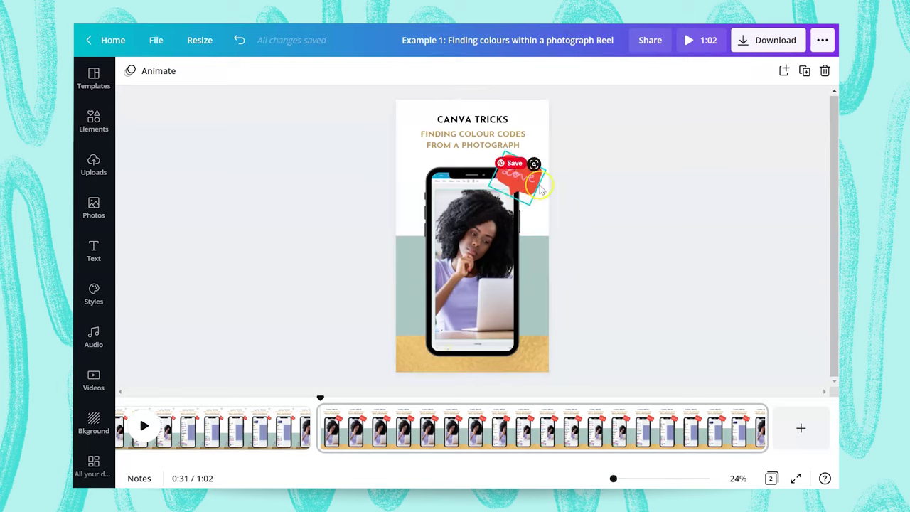
Select the subtitle text and look through the available fonts, including the recently used, brand and uploaded ones.
double_click(470, 146)
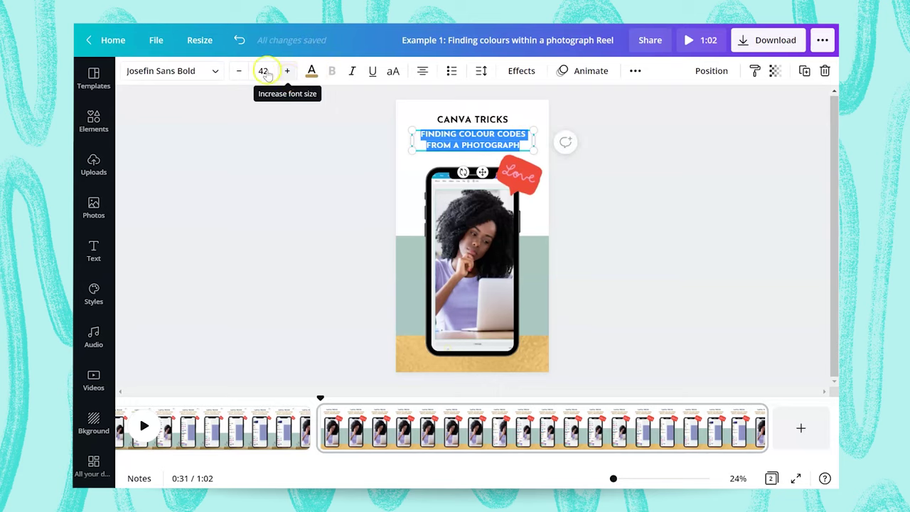
left_click(213, 71)
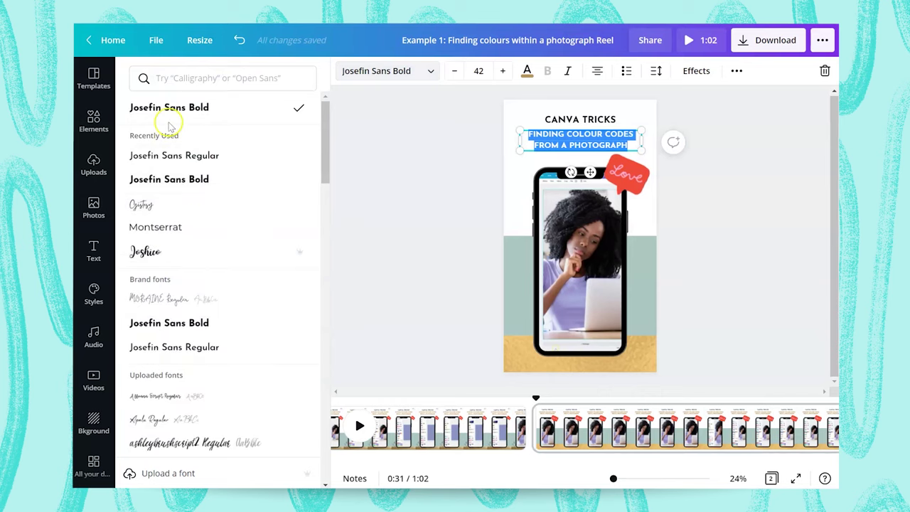
scroll(213, 285, "down", 4)
scroll(213, 264, "up", 4)
left_click(443, 119)
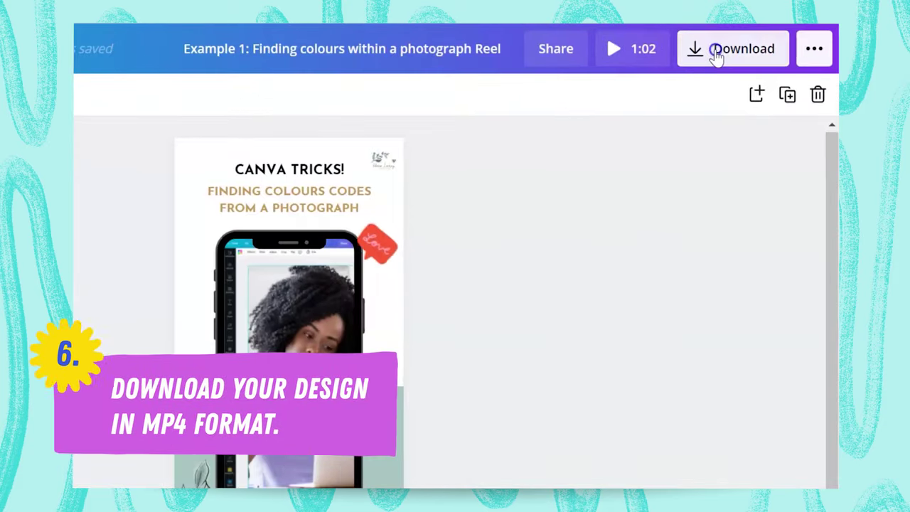
Review the download options for the finished reel, covering the MP4 Video file type and the page selection, without downloading.
left_click(758, 46)
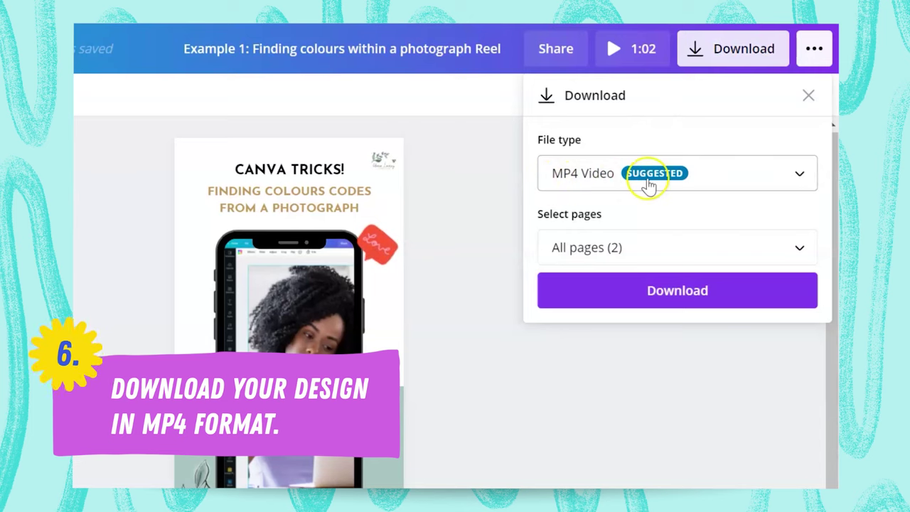
left_click(575, 247)
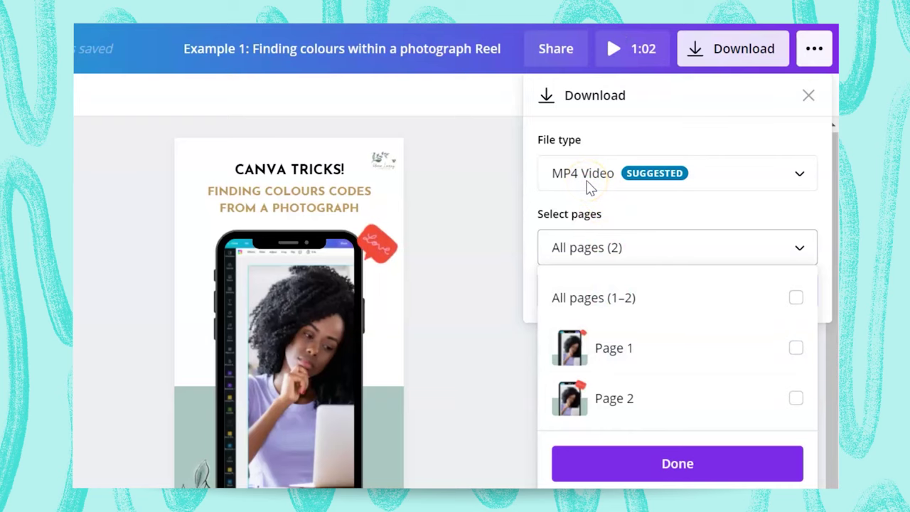
left_click(580, 465)
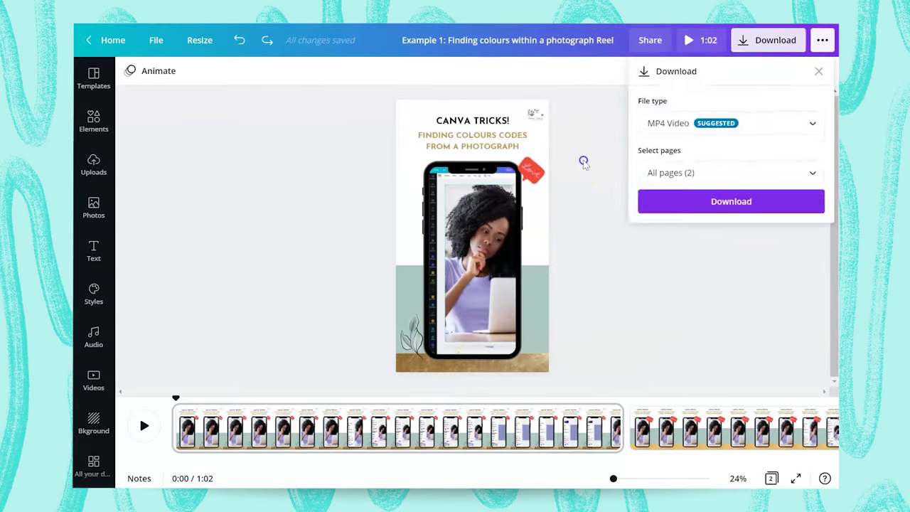
left_click(583, 162)
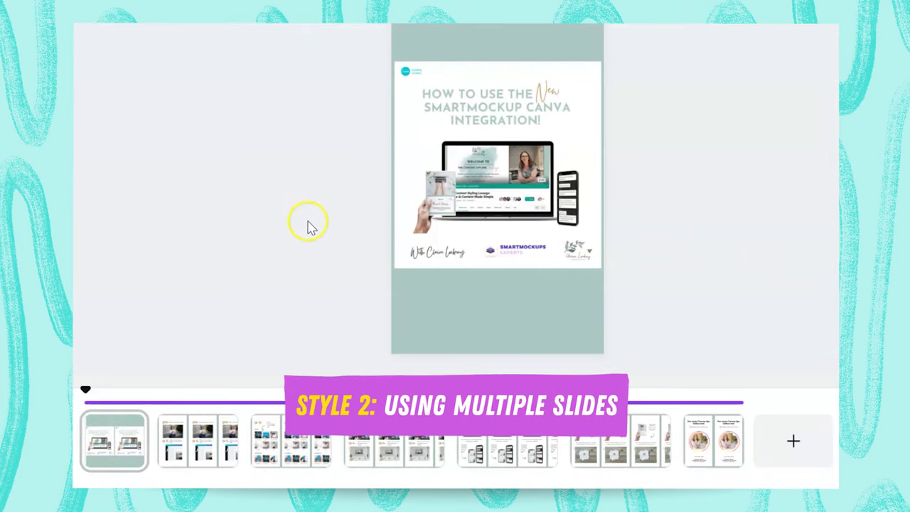
Look through the first three pages of the Example 2 smart mockup reel and return to its cover page.
mouse_move(497, 121)
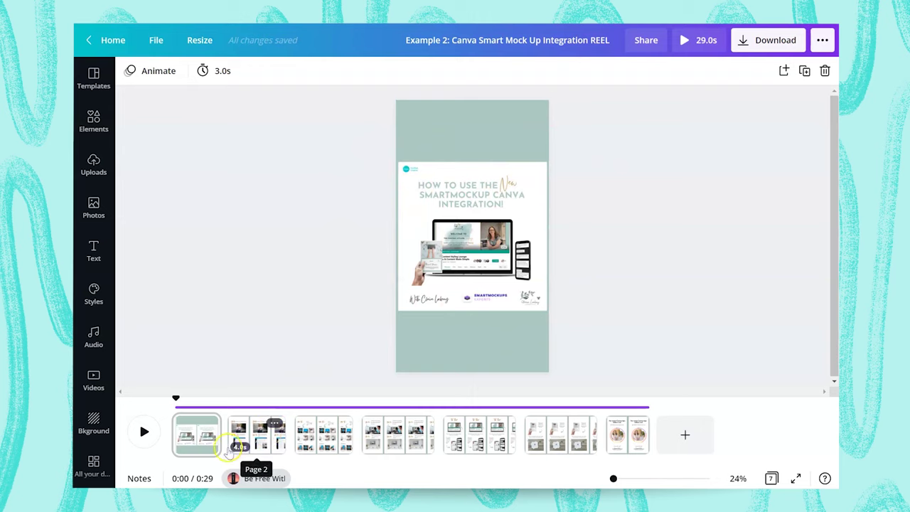
left_click(256, 437)
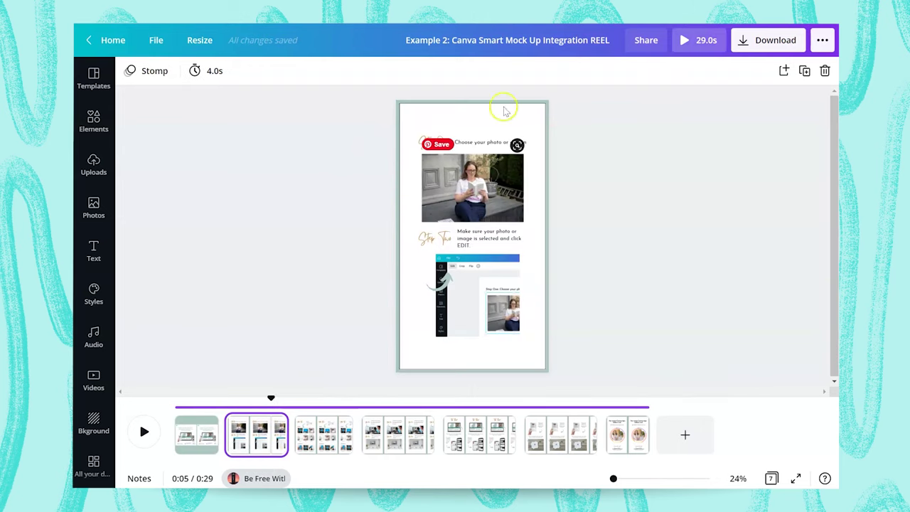
left_click(326, 432)
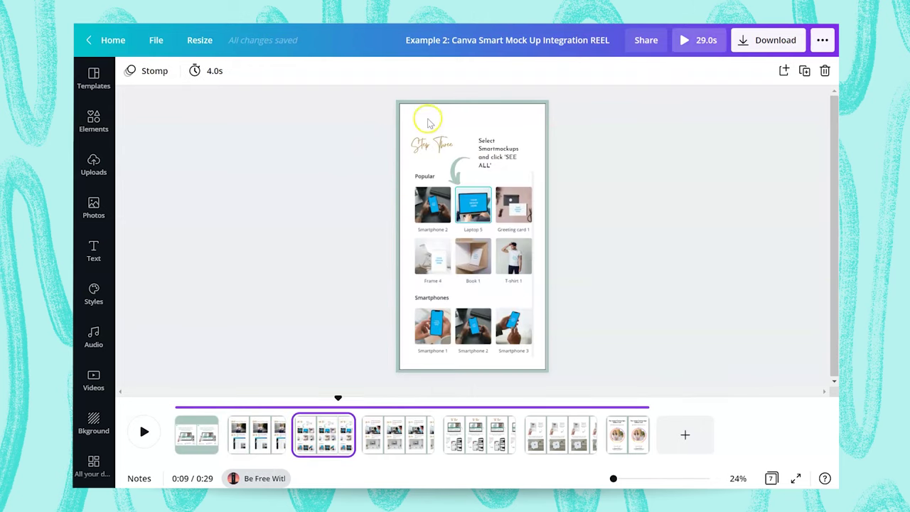
left_click(186, 441)
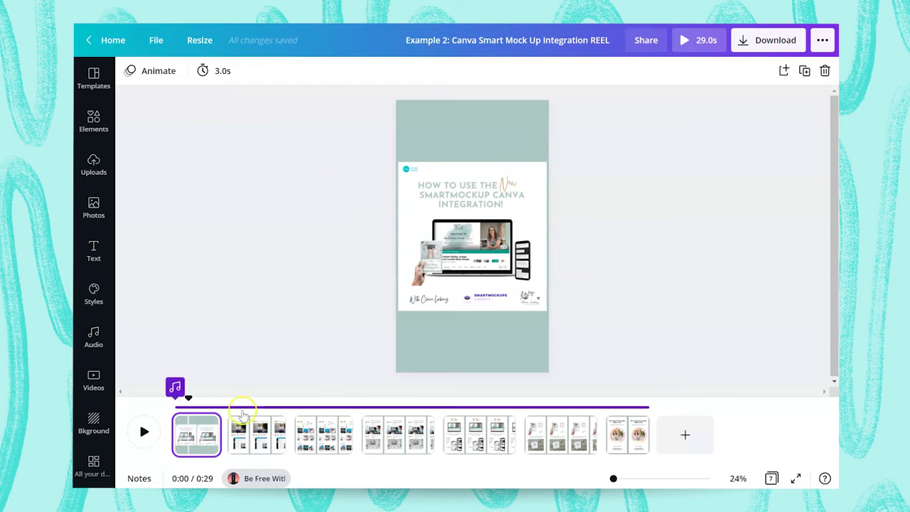
Set up an extra white page at the end of the reel and move its laptop mockup photo slightly up.
left_click(686, 437)
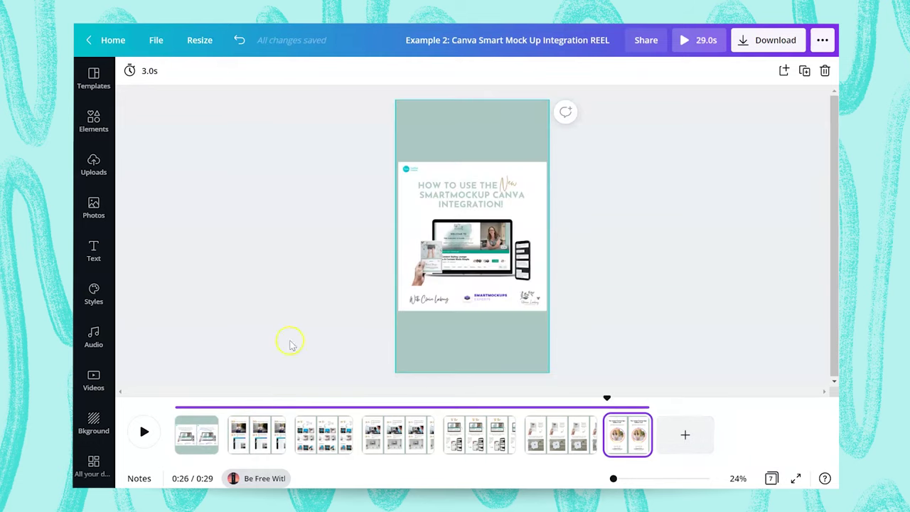
left_click(245, 439)
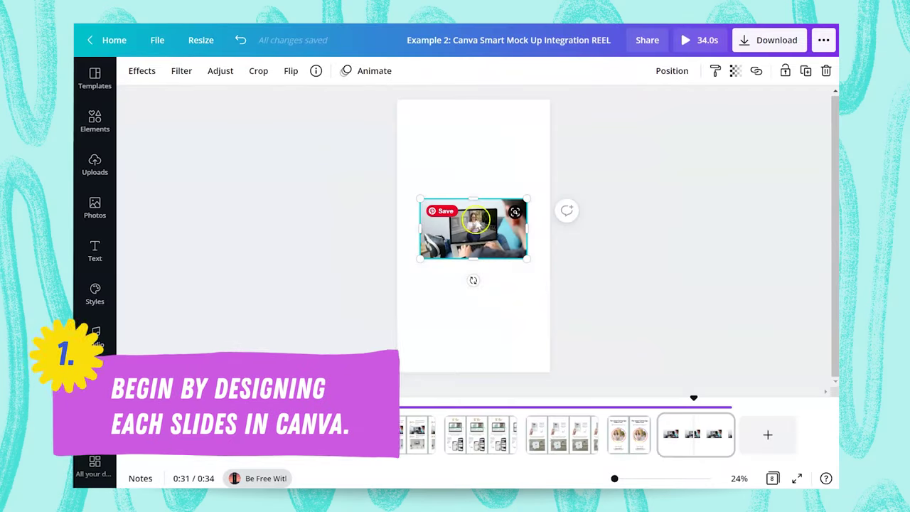
mouse_move(473, 228)
left_mouse_down()
mouse_move(476, 245)
mouse_move(474, 219)
left_mouse_up()
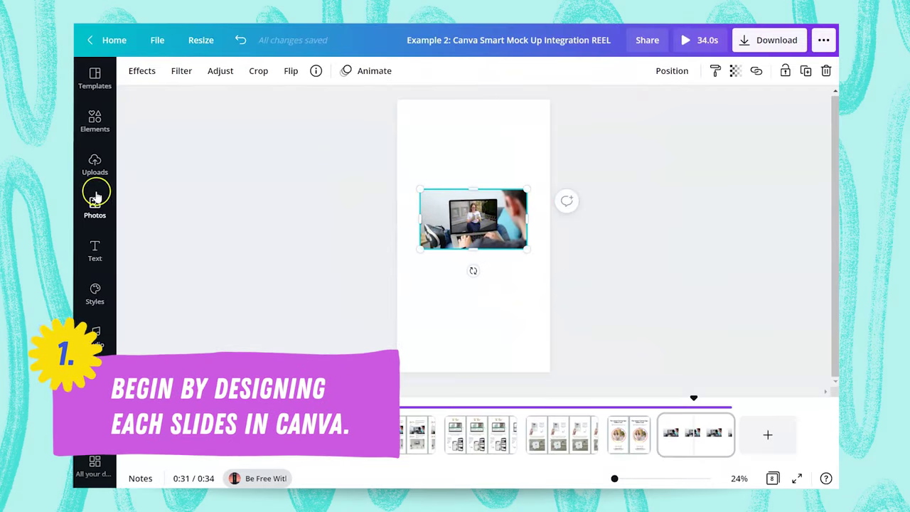
Browse the Arrow graphics and add the white curved brush arrow that points down and left to the page.
left_click(94, 122)
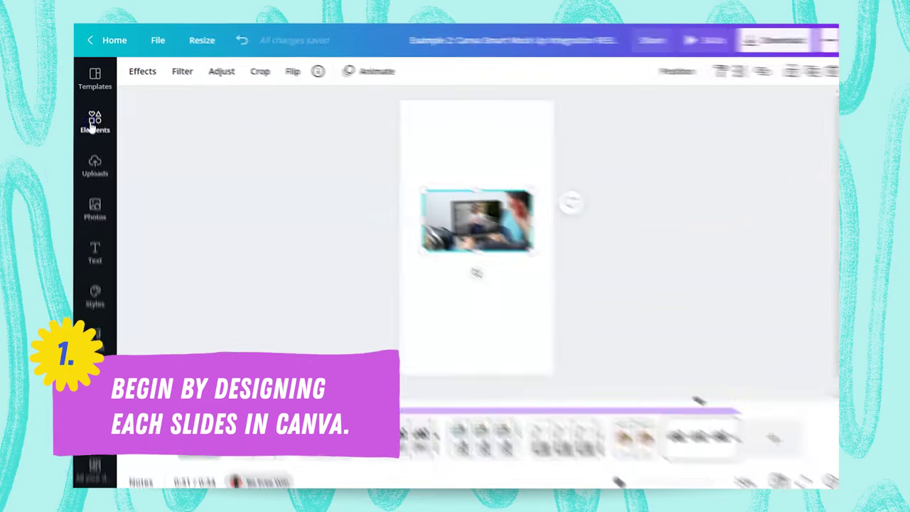
left_click(280, 144)
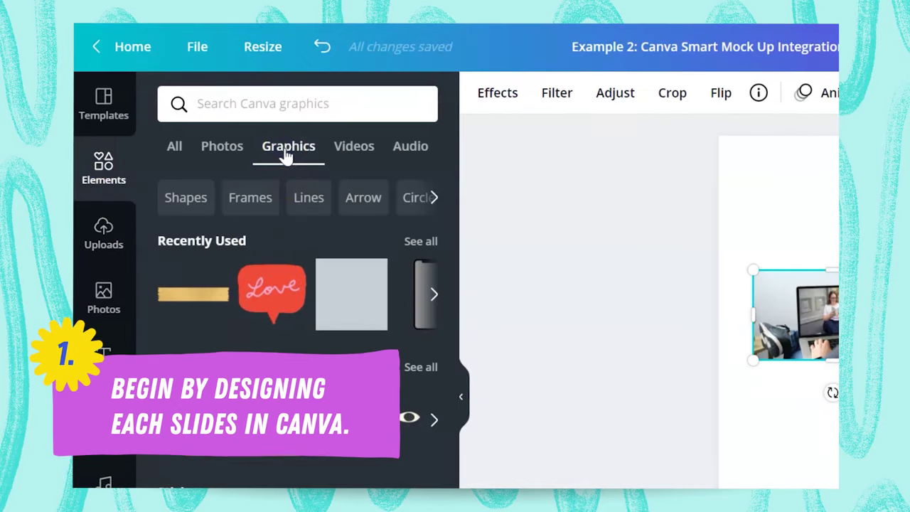
left_click(277, 182)
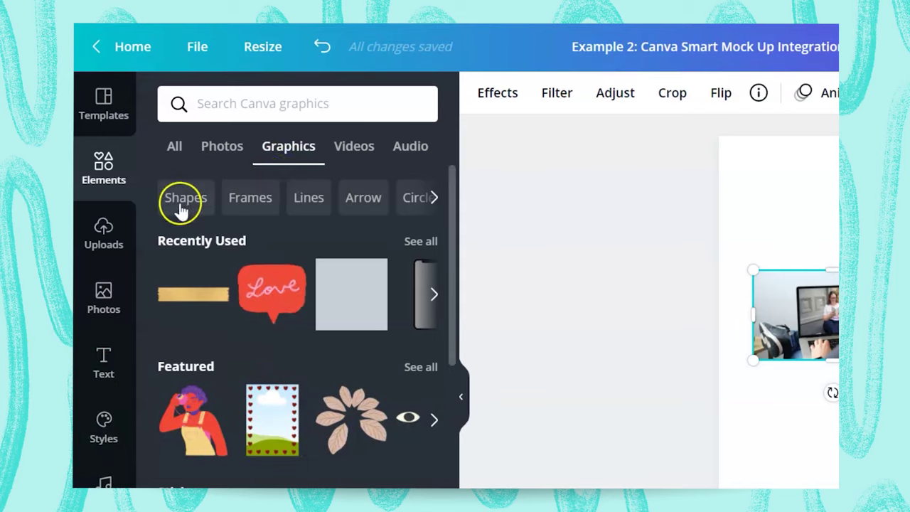
left_click(372, 207)
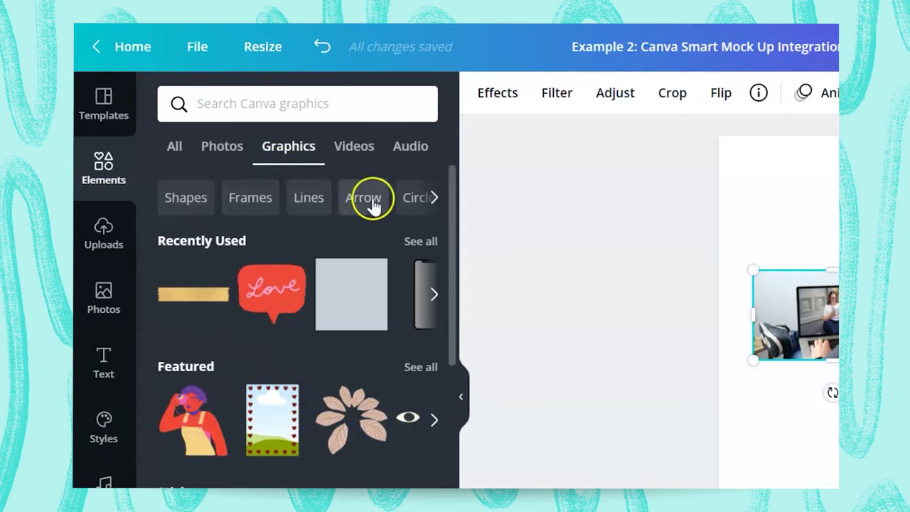
scroll(311, 379, "down", 10)
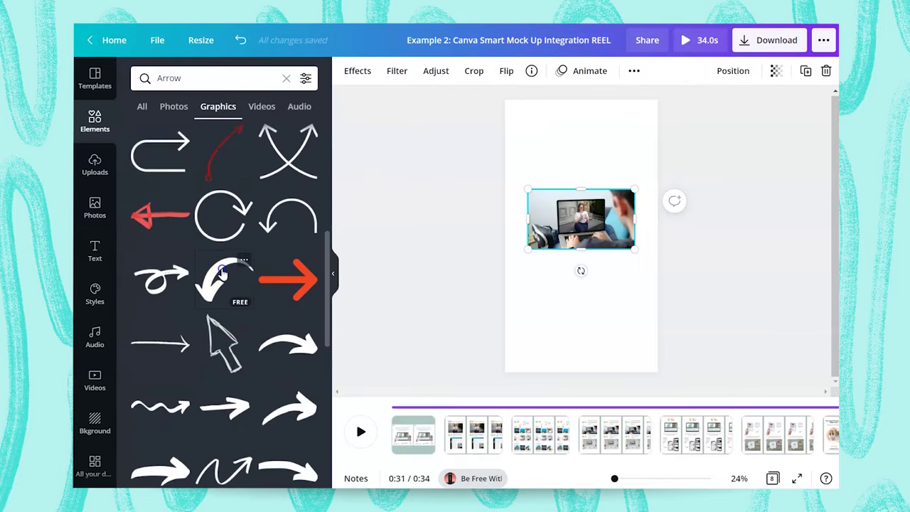
left_click(222, 272)
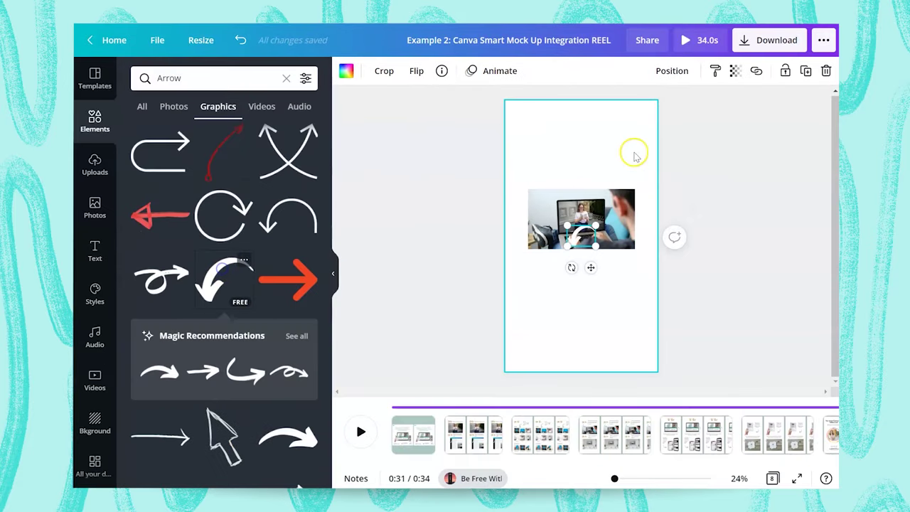
Recolour the arrow with the sage green document colour and move it above the upper-left corner of the photo.
left_click(344, 72)
left_click(142, 188)
left_click(174, 190)
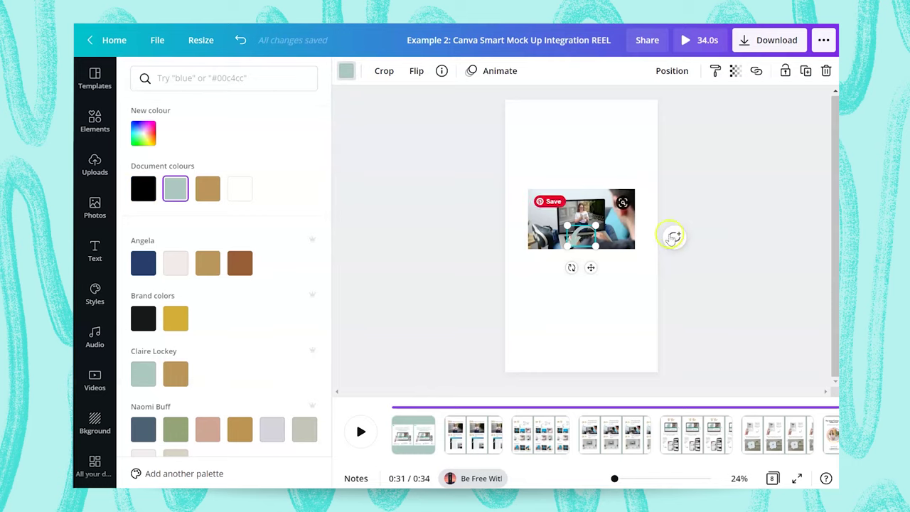
left_click_drag(555, 184, 545, 167)
Add a text box beside the arrow above the laptop photo and enter "s" as its text.
left_click(630, 155)
key("t")
left_click(591, 167)
left_click_drag(559, 187, 583, 158)
double_click(584, 159)
type("s")
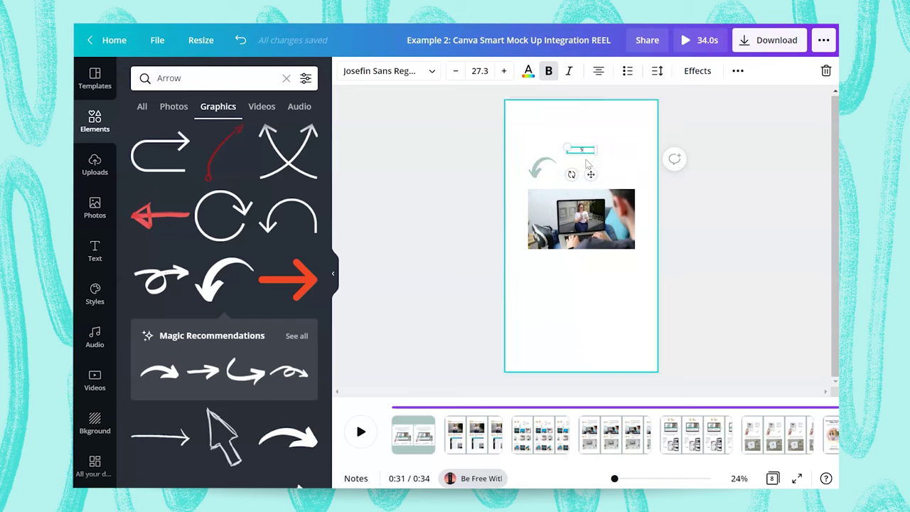
left_click(591, 156)
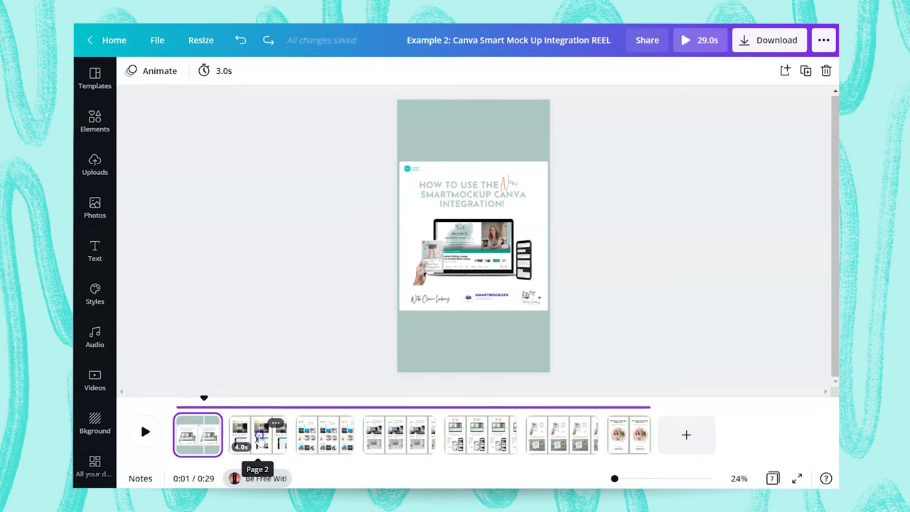
Look through pages 2 to 4 of the reel, the cover page and the closing page to examine their layouts.
left_click(257, 434)
left_click(316, 430)
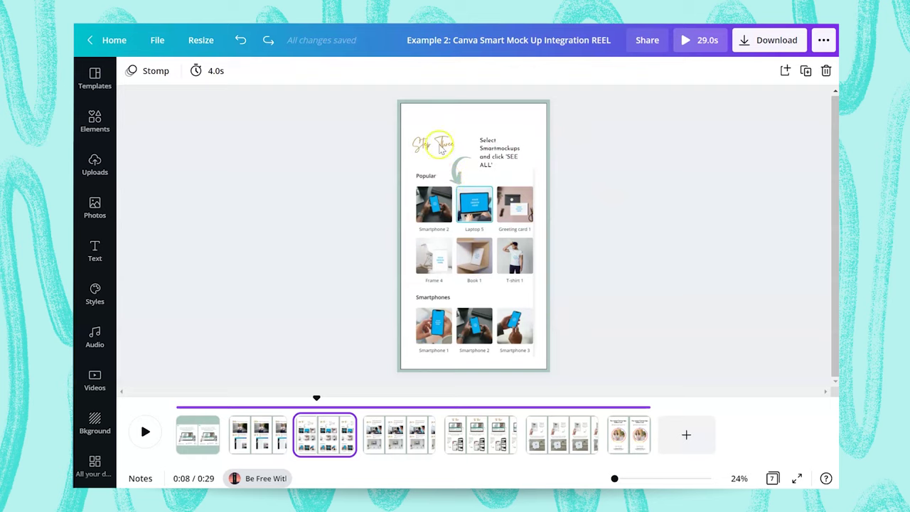
left_click(391, 430)
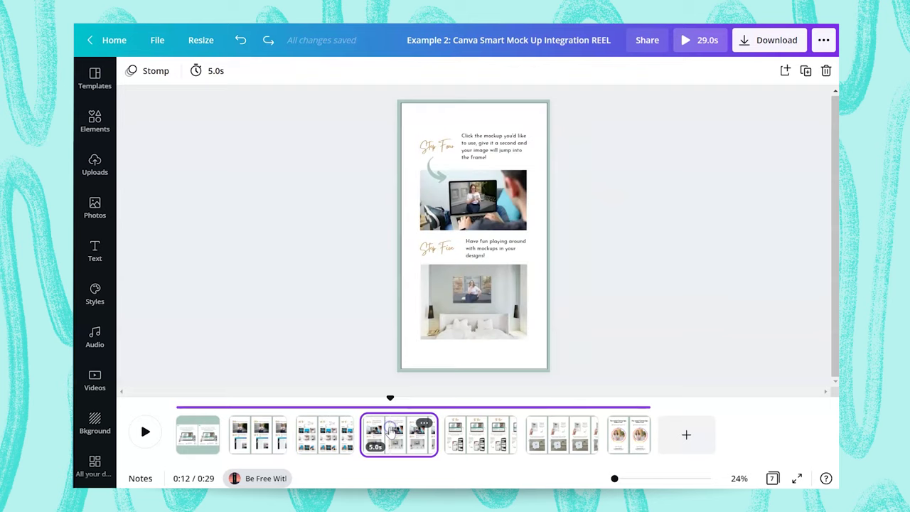
left_click(199, 437)
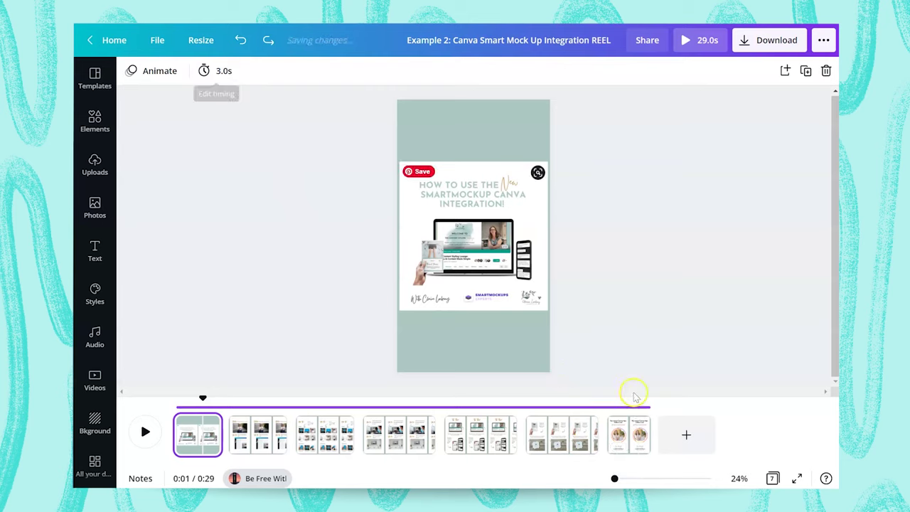
left_click(629, 433)
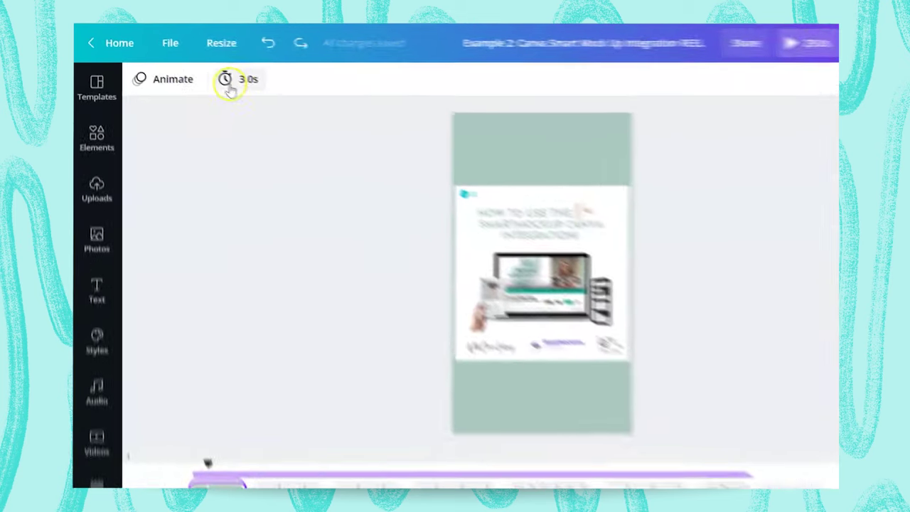
Try a timing of 6.5 seconds for the cover page and shorten it again to 3.0 seconds.
left_click(218, 73)
mouse_move(358, 163)
left_mouse_down()
mouse_move(415, 161)
mouse_move(349, 162)
mouse_move(370, 162)
left_mouse_up()
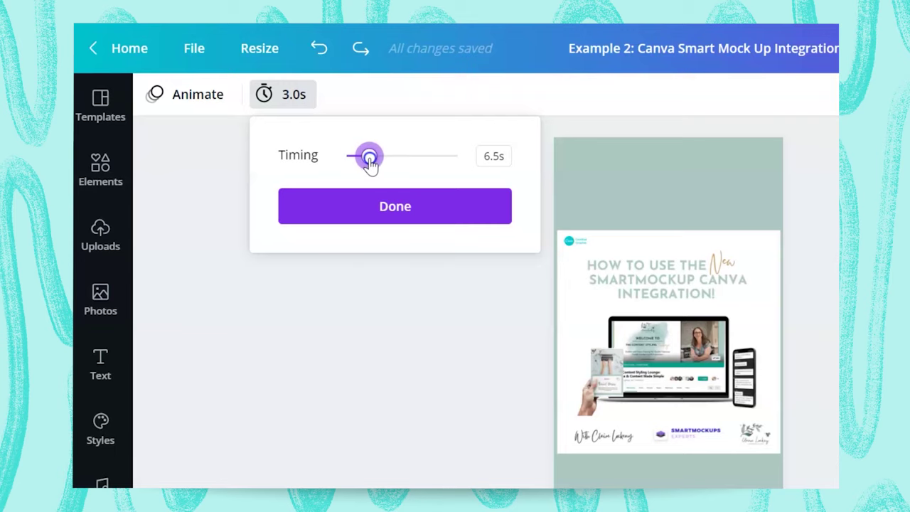
left_click(387, 207)
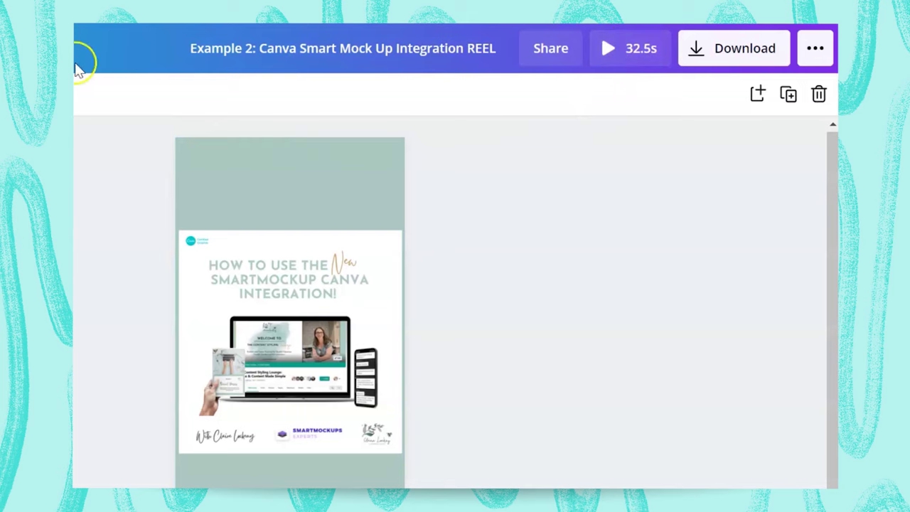
left_click(95, 79)
left_click_drag(299, 111, 268, 114)
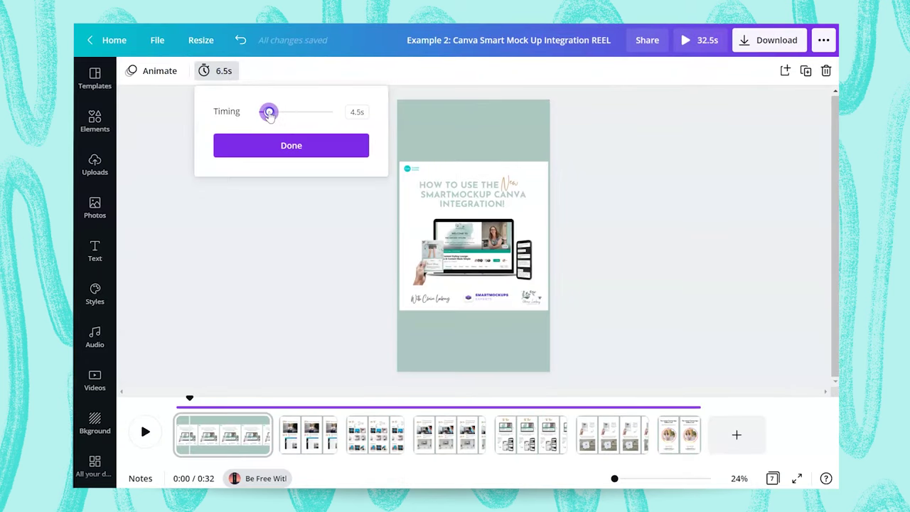
left_click(259, 144)
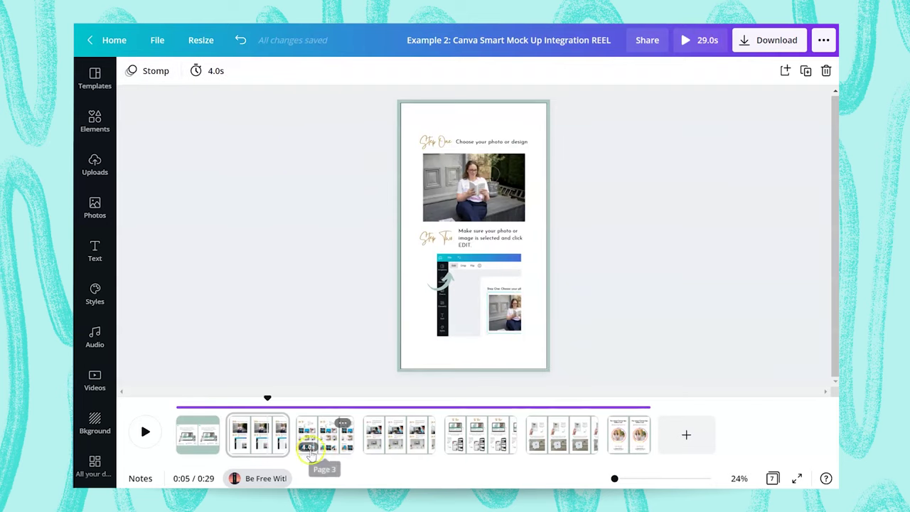
Review the page animation options for page 2, keeping Stomp applied.
left_click(146, 71)
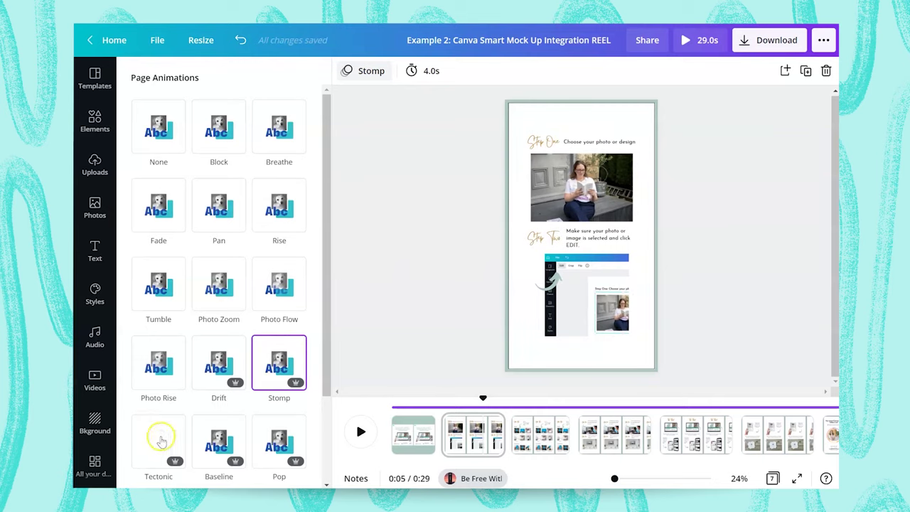
left_click(215, 316)
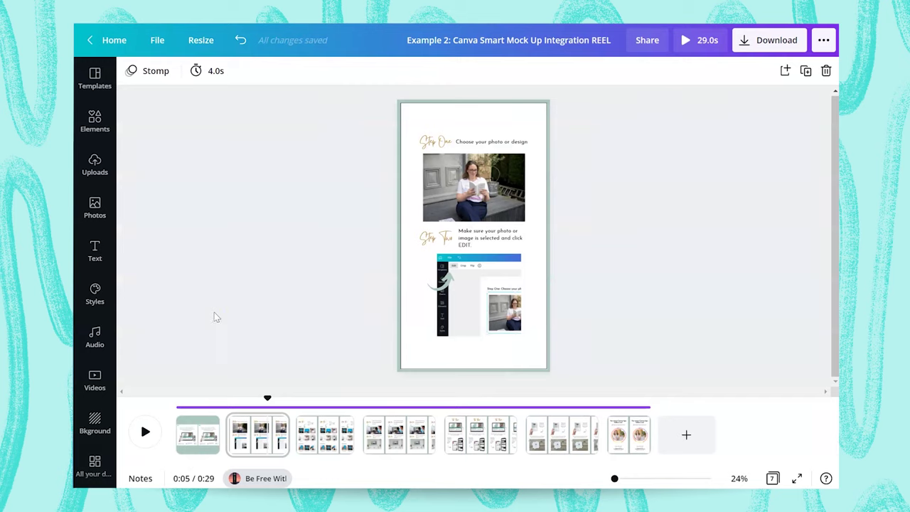
left_click(214, 326)
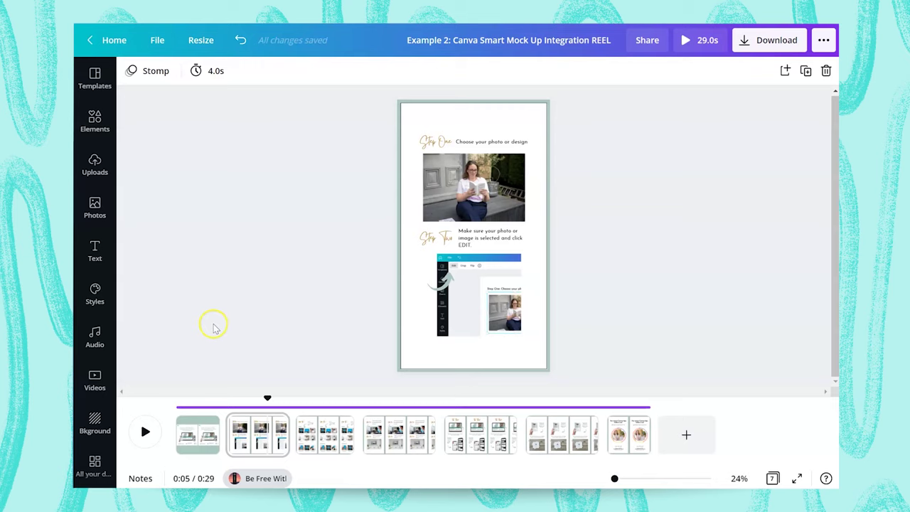
Browse the audio library's categories and try adding the Pop track Fear Being Unfelt to the reel.
left_click(96, 343)
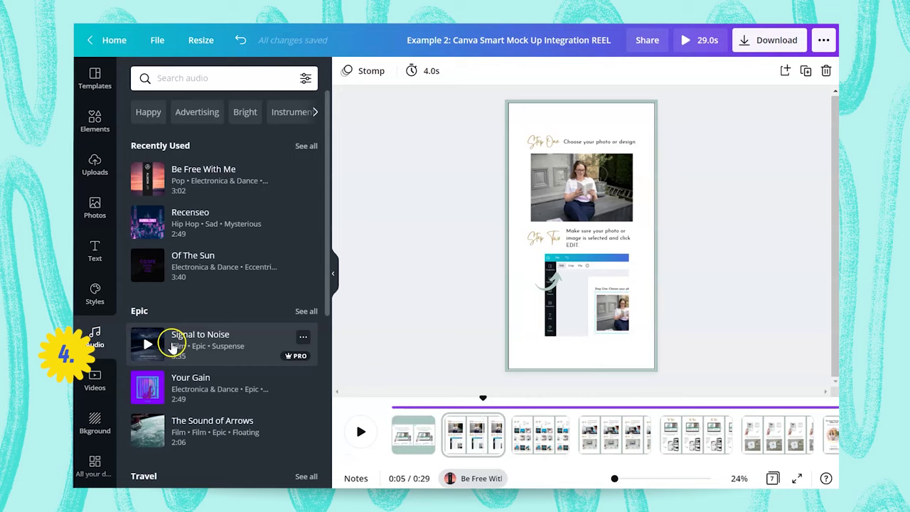
scroll(146, 341, "down", 10)
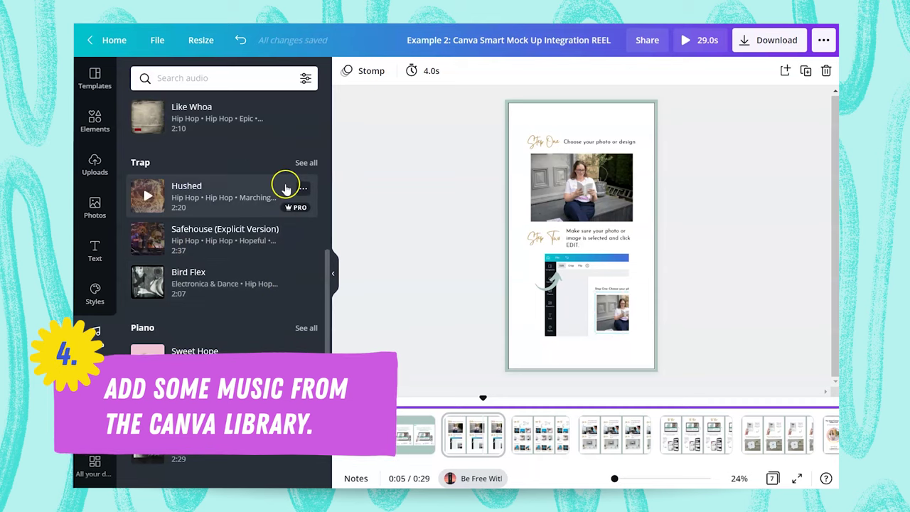
scroll(208, 222, "down", 5)
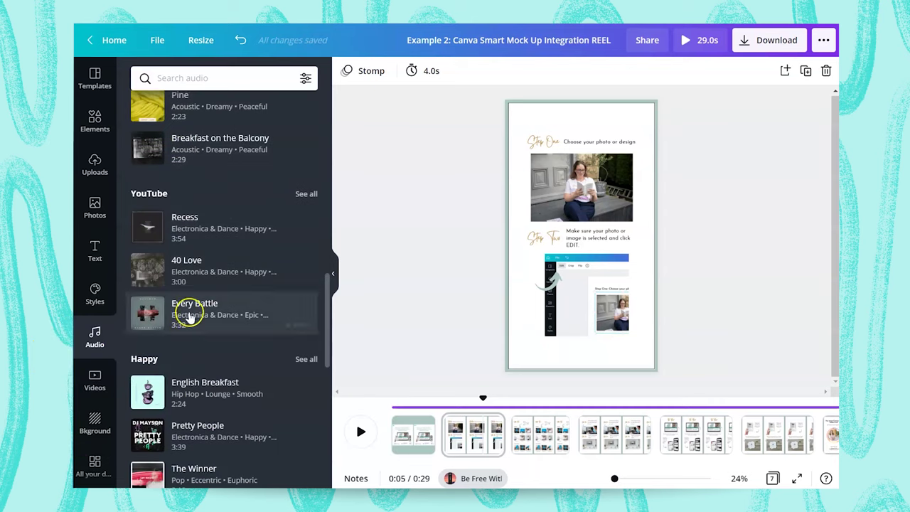
scroll(191, 384, "down", 3)
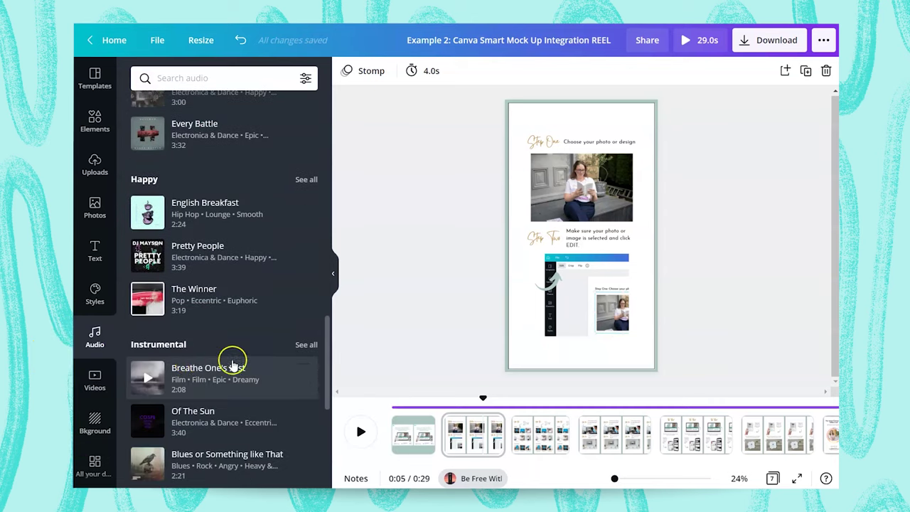
scroll(232, 359, "down", 5)
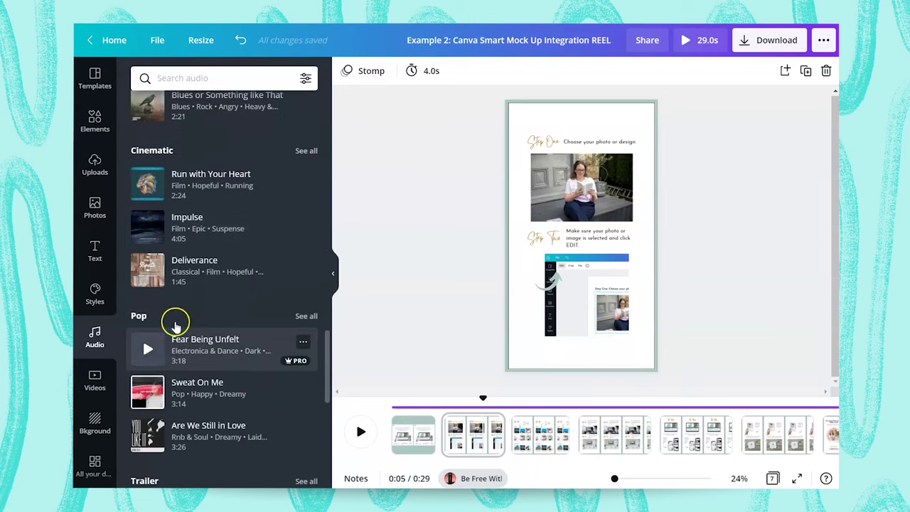
left_click_drag(165, 349, 394, 232)
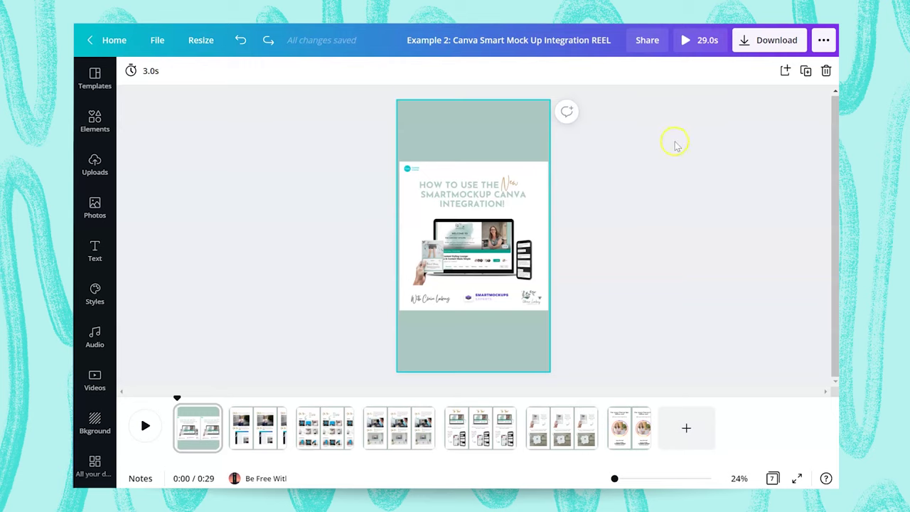
Play a preview of the whole reel from the cover page to check its timing, animations and music.
left_click(698, 42)
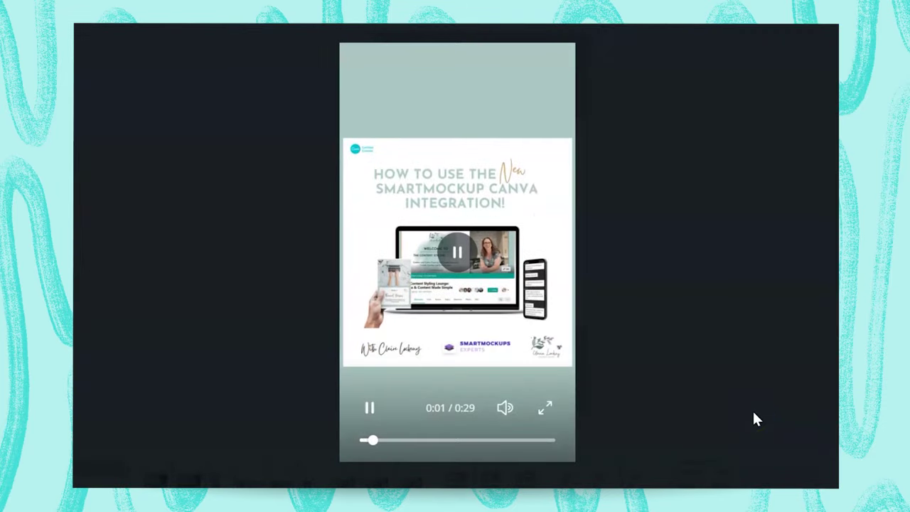